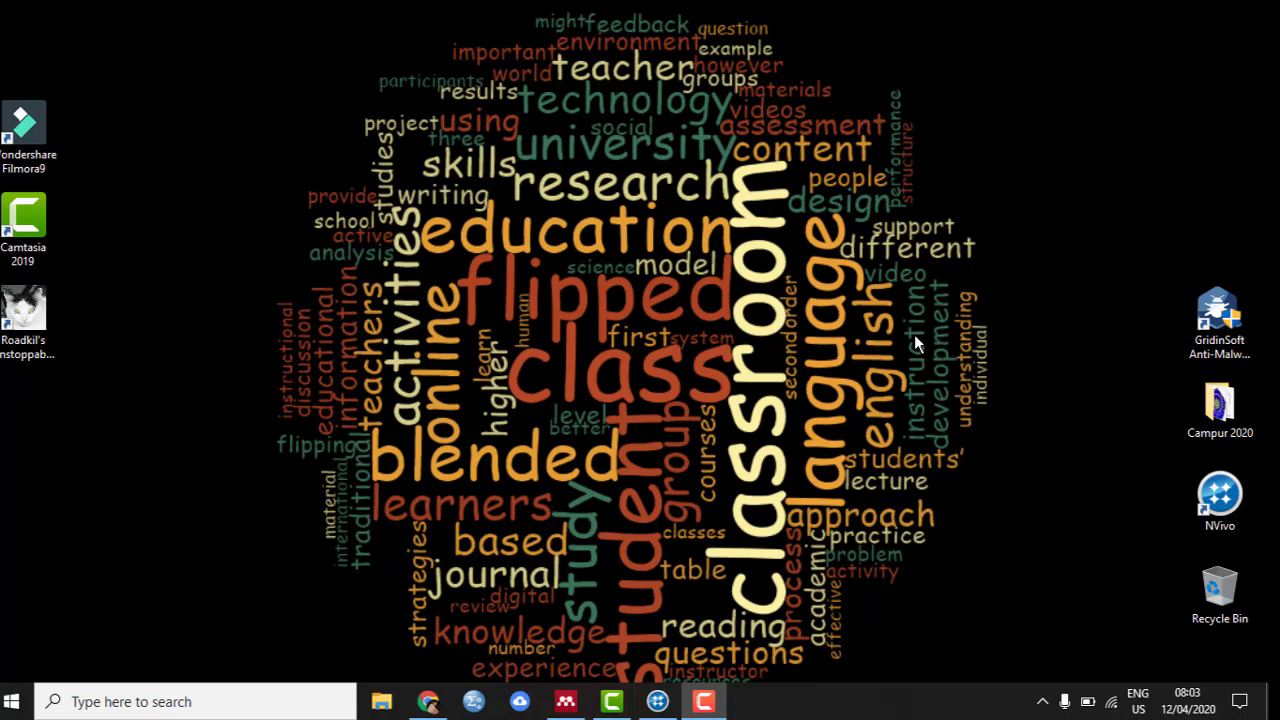
Switch to NVivo and create a blank project titled Flipped Learning, replacing the existing file, and close the Quick Start Steps page.
left_click(658, 701)
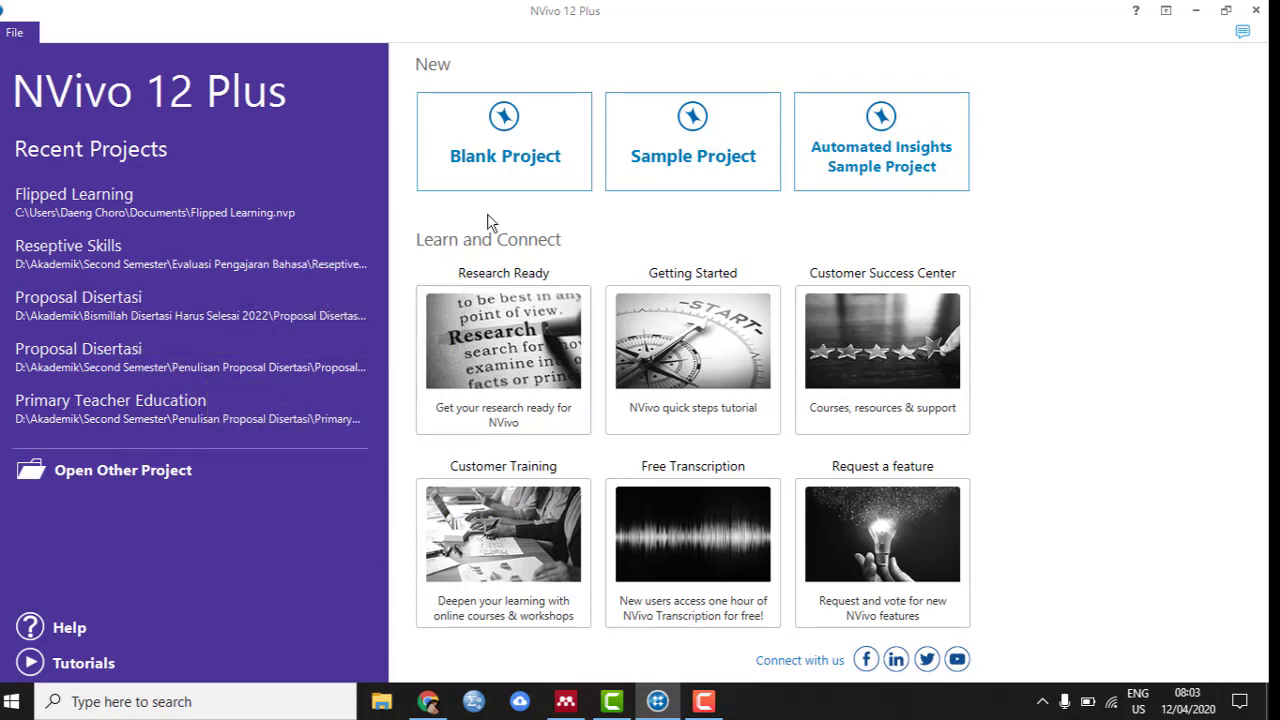
left_click(510, 143)
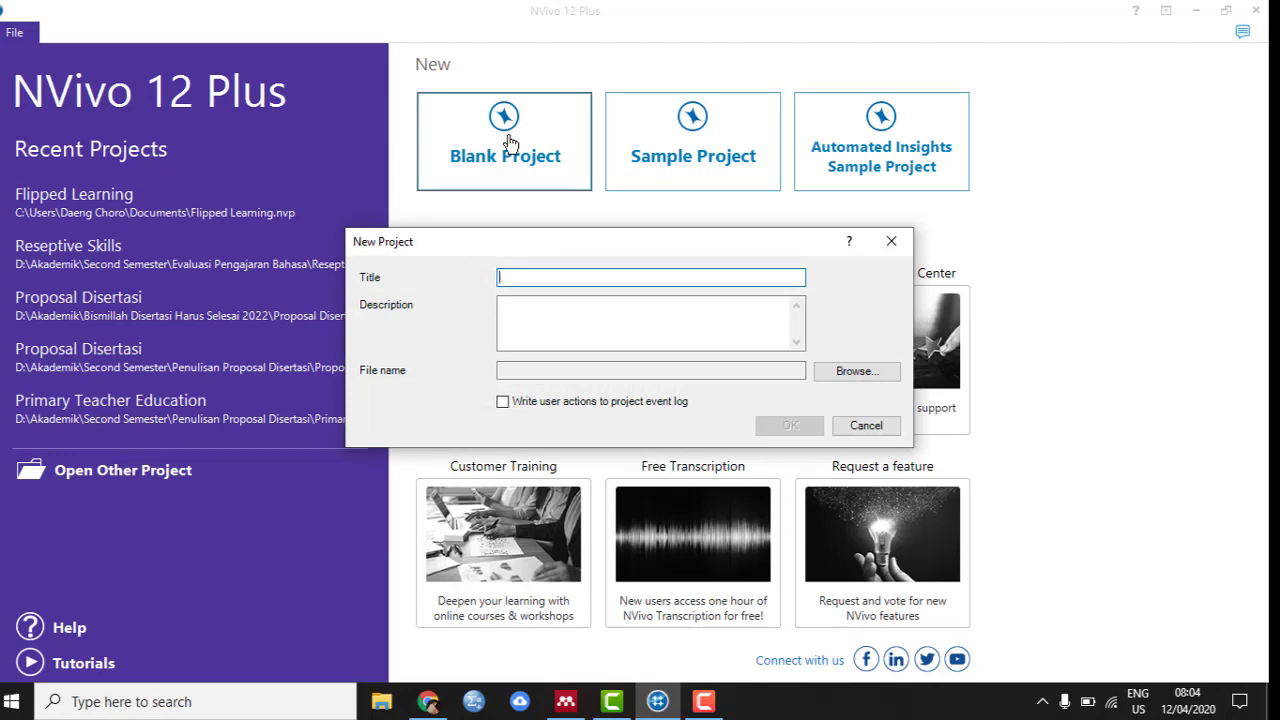
type("Fl")
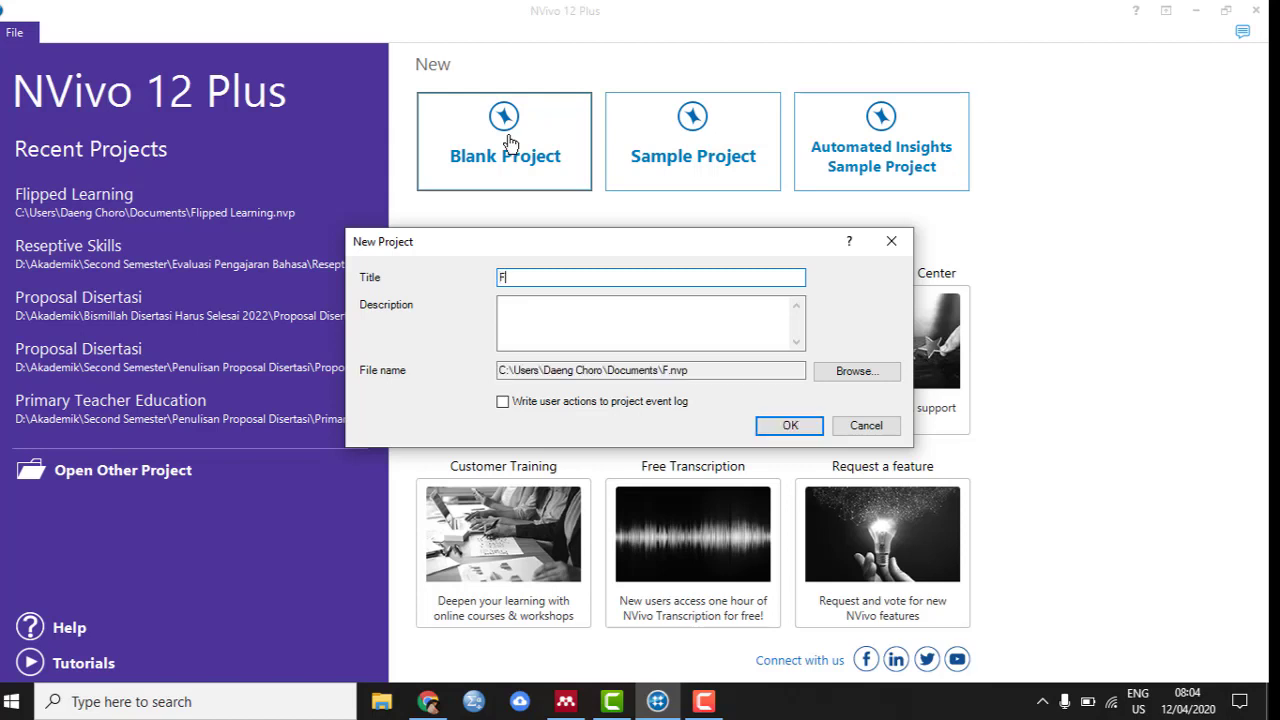
key("BackSpace")
type("lipped Learning")
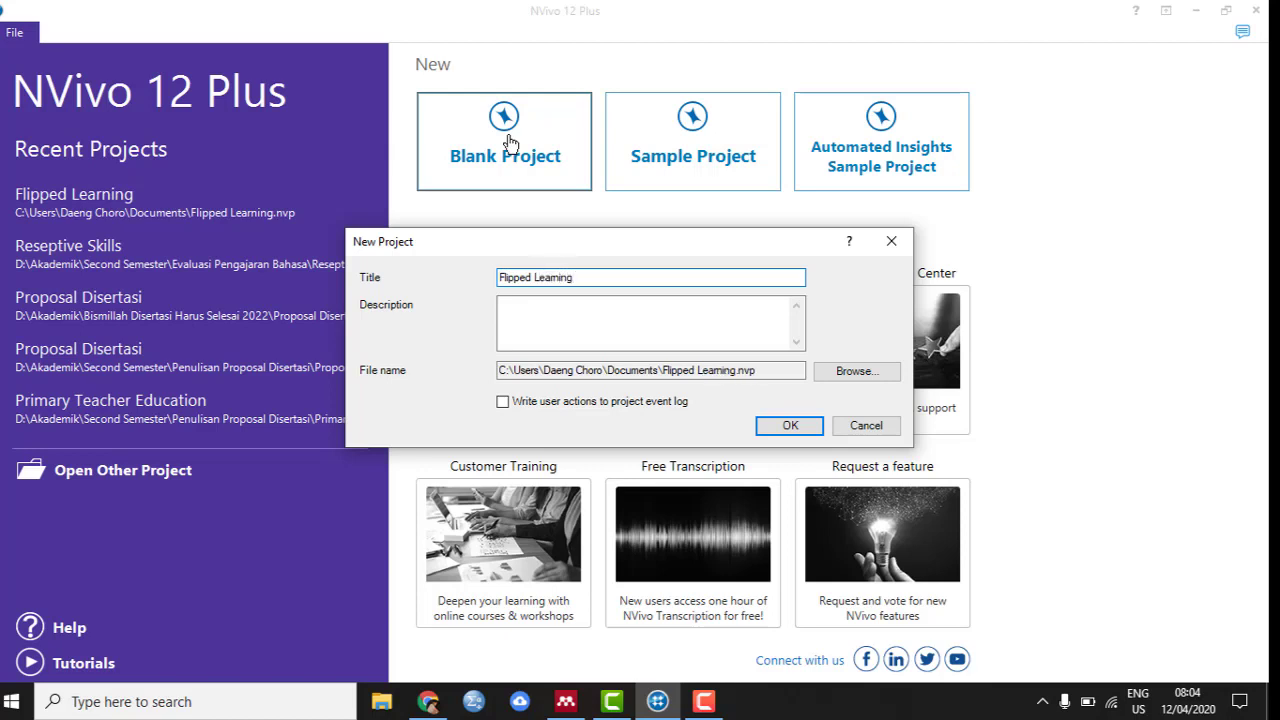
key("Return")
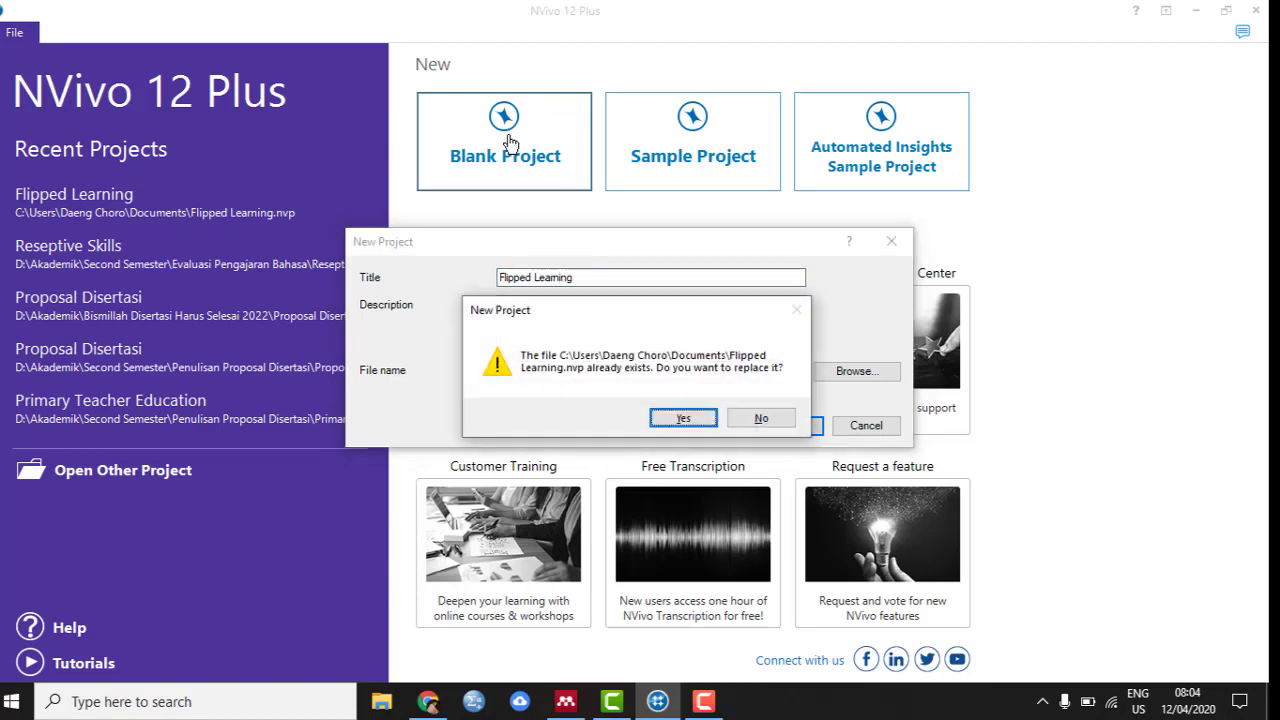
left_click(683, 418)
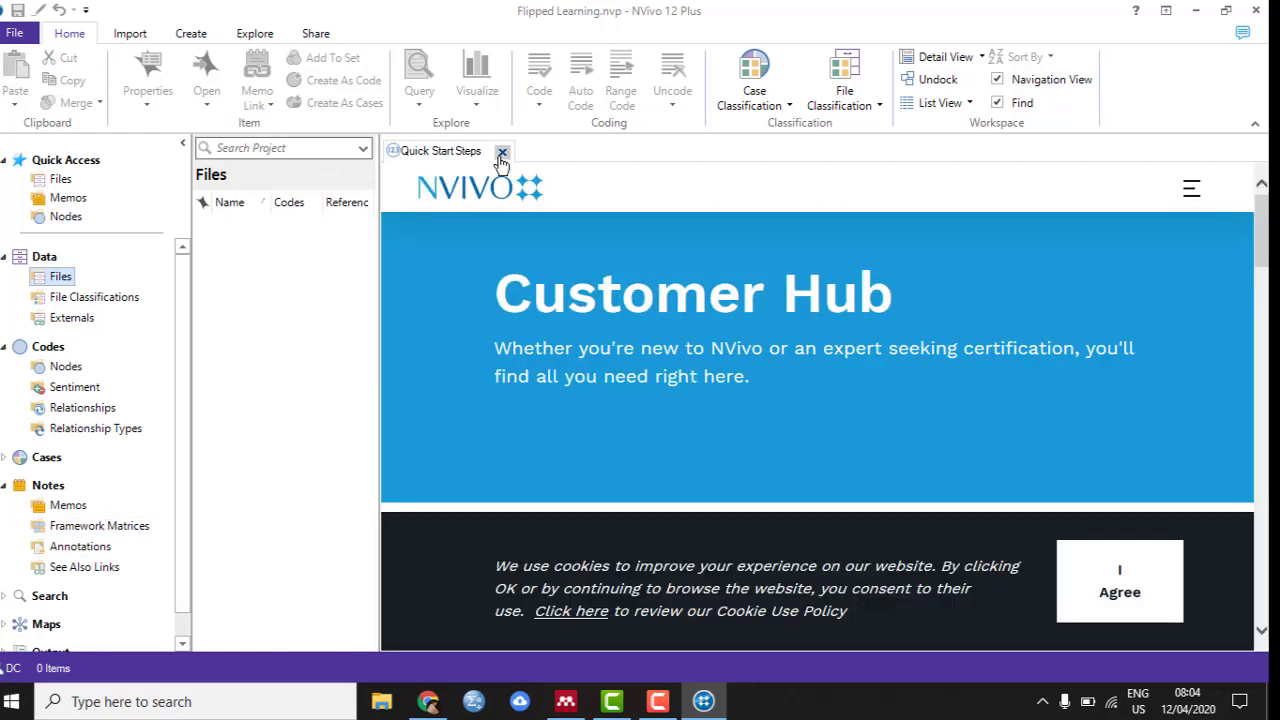
left_click(502, 153)
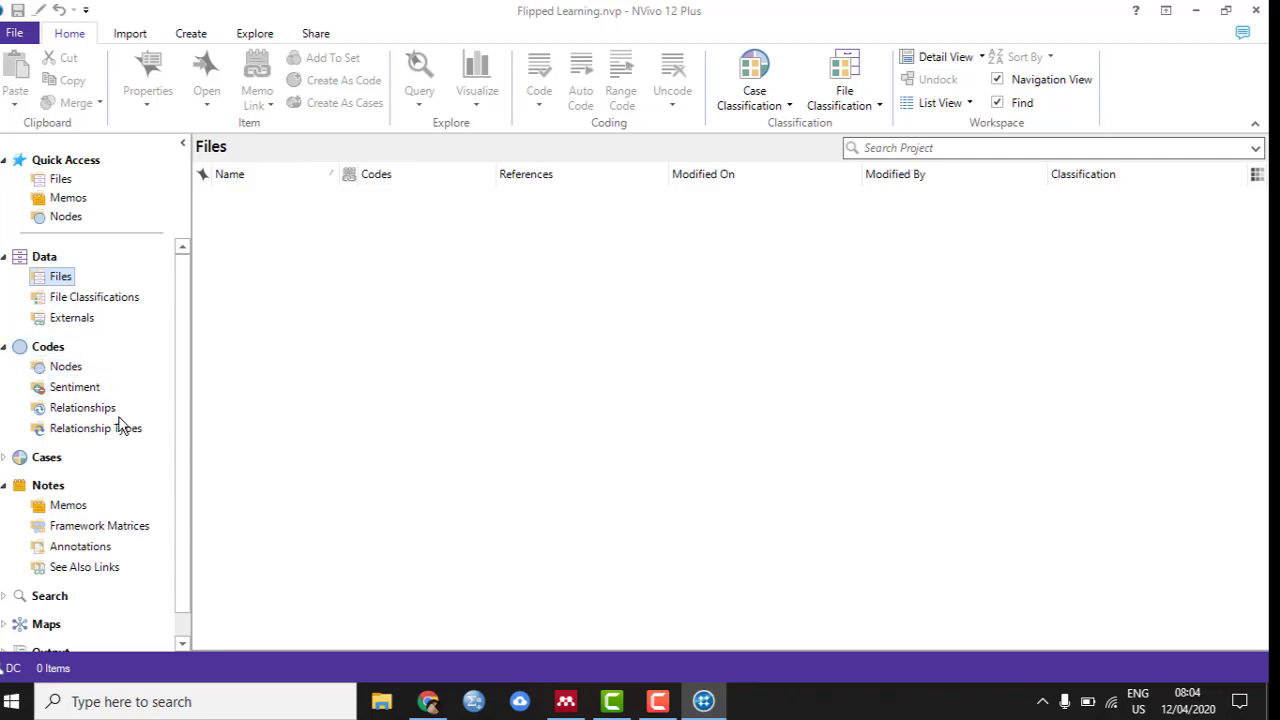
Create a folder named Definition of Flipped Learning under the data Files and open it.
right_click(60, 278)
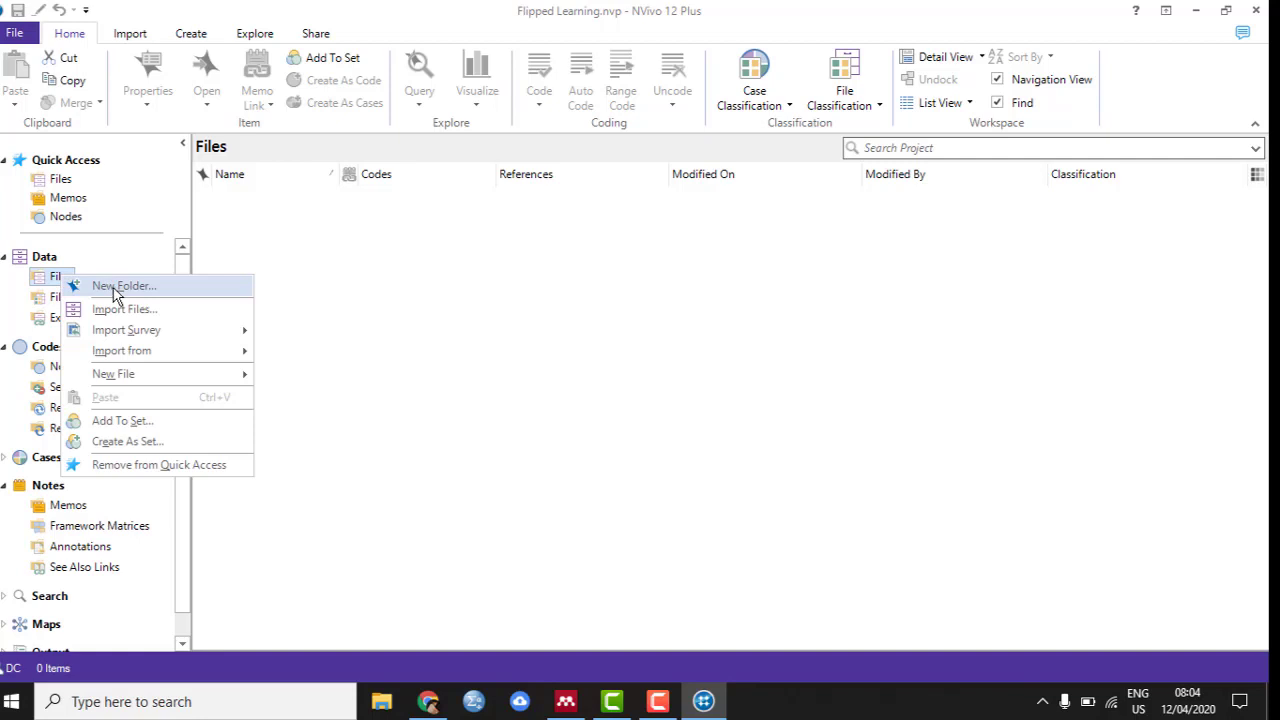
left_click(114, 289)
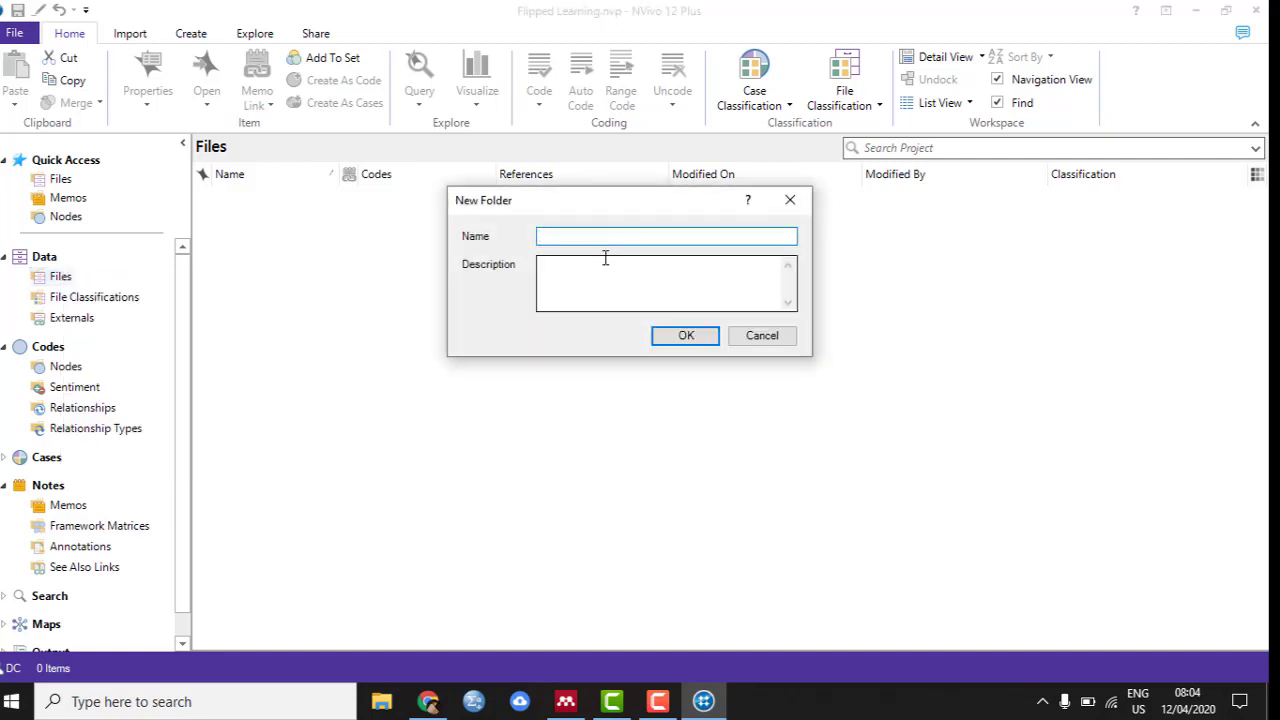
type("Definition of Flipped Learning")
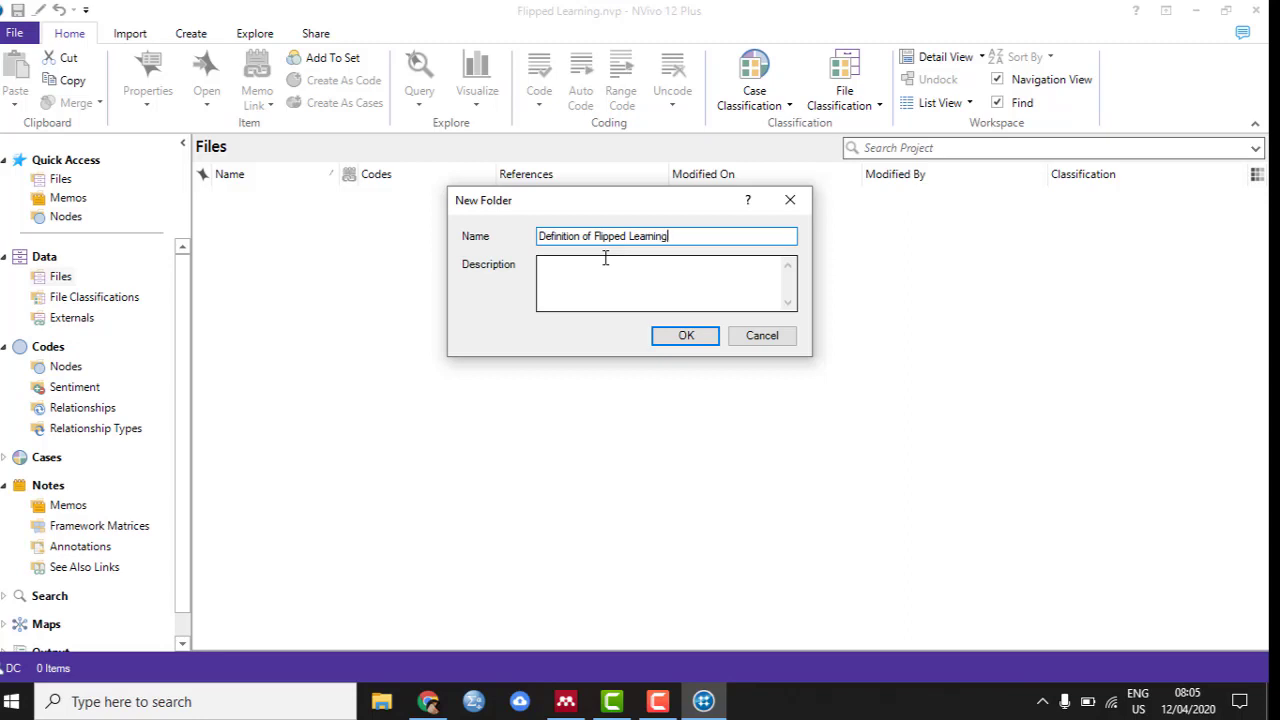
key("Return")
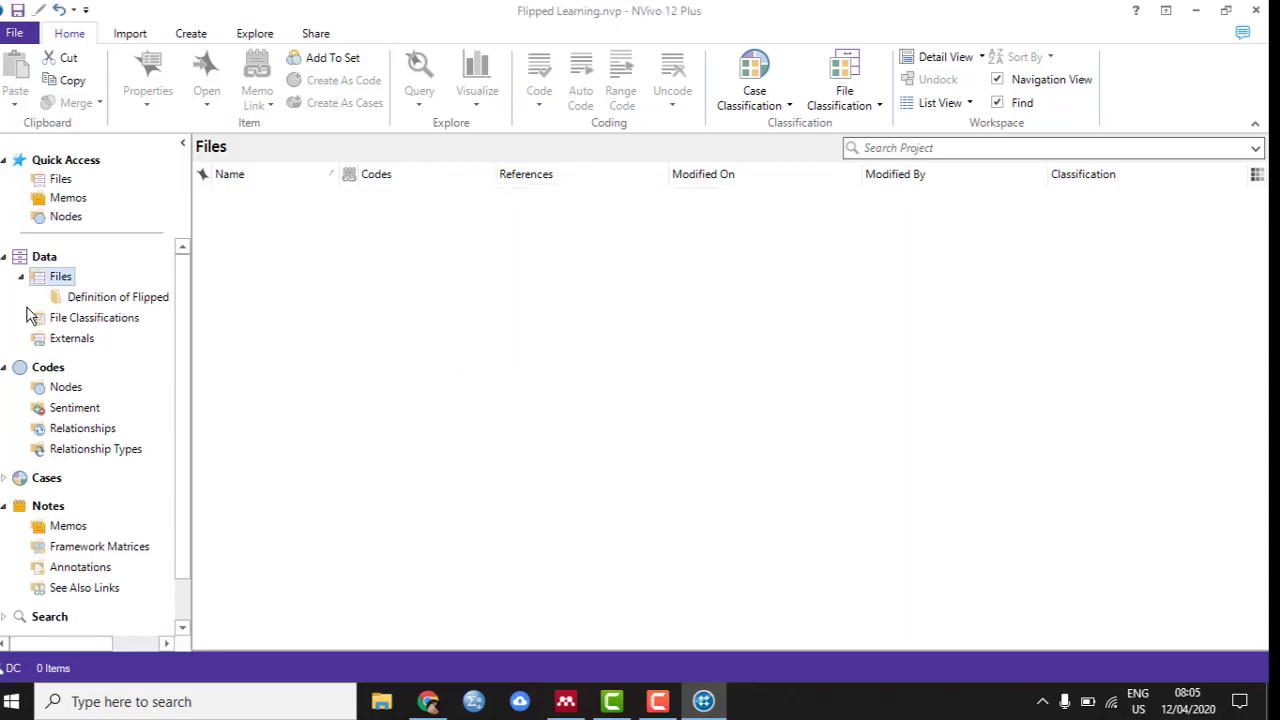
left_click(124, 298)
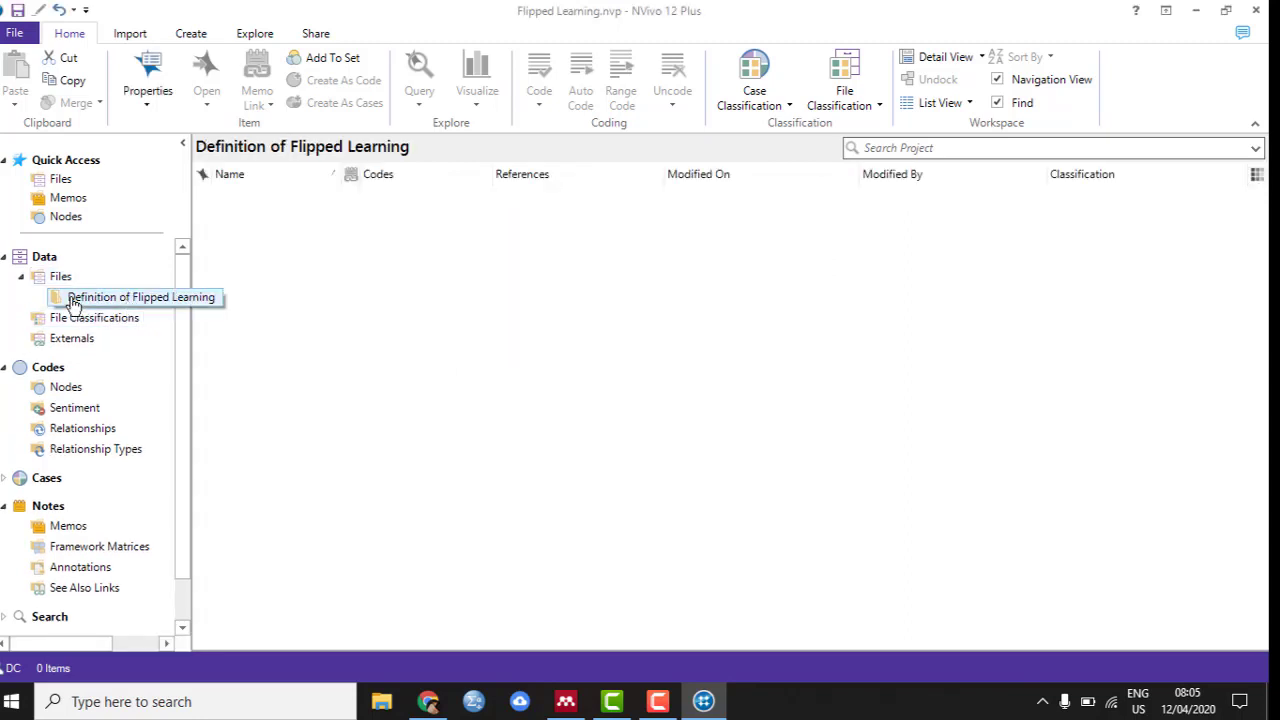
left_click(62, 284)
left_click(91, 296)
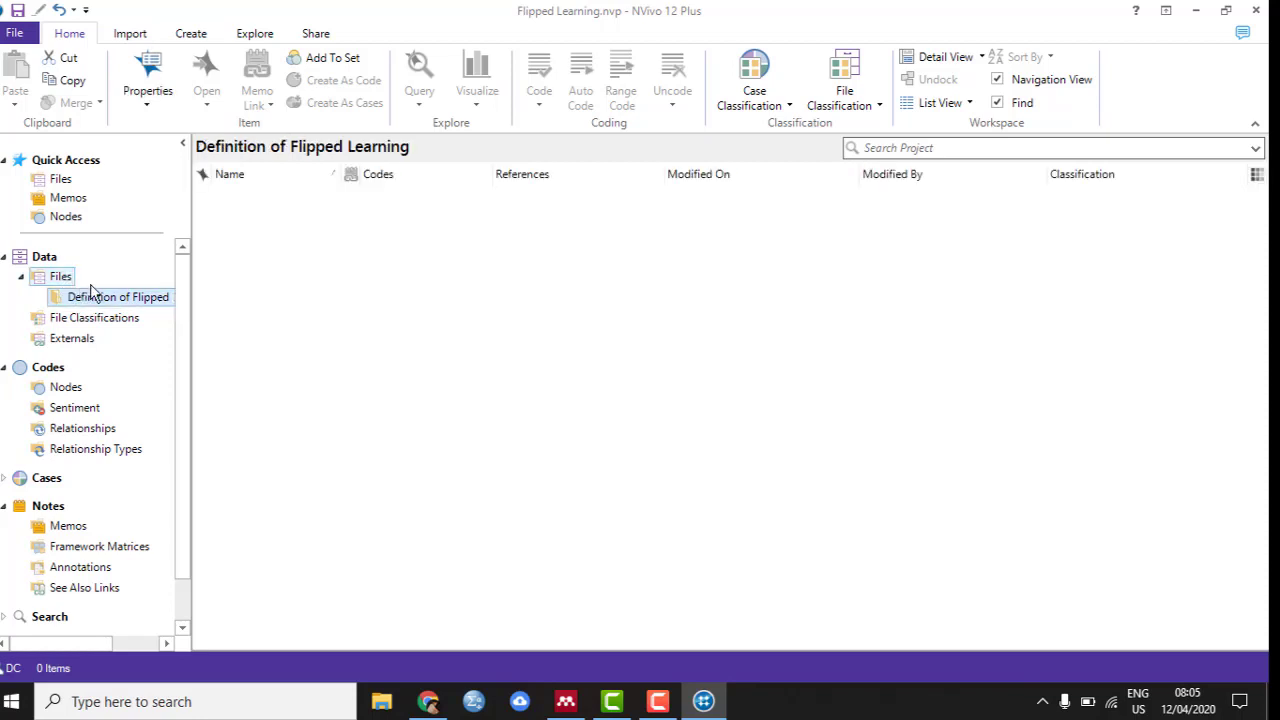
Import all PDF files from the Articles_Flipped Learning folder on drive D into the Definition of Flipped Learning folder.
right_click(285, 267)
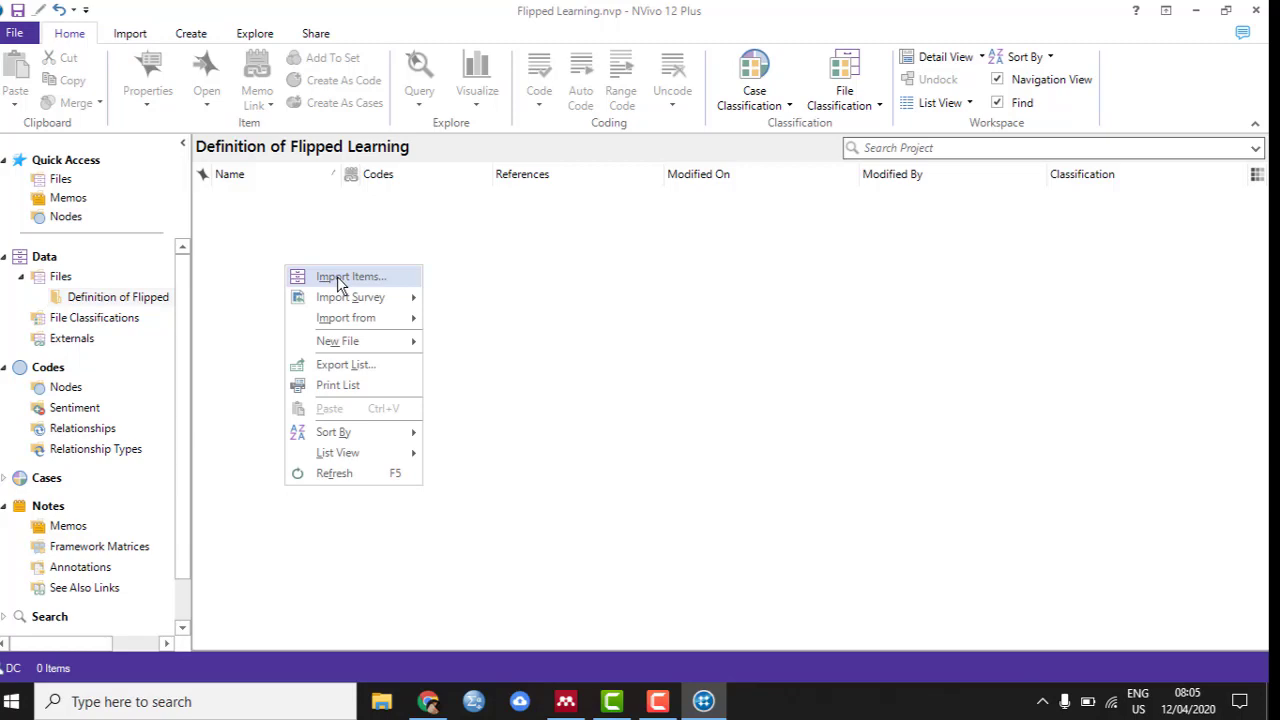
left_click(340, 280)
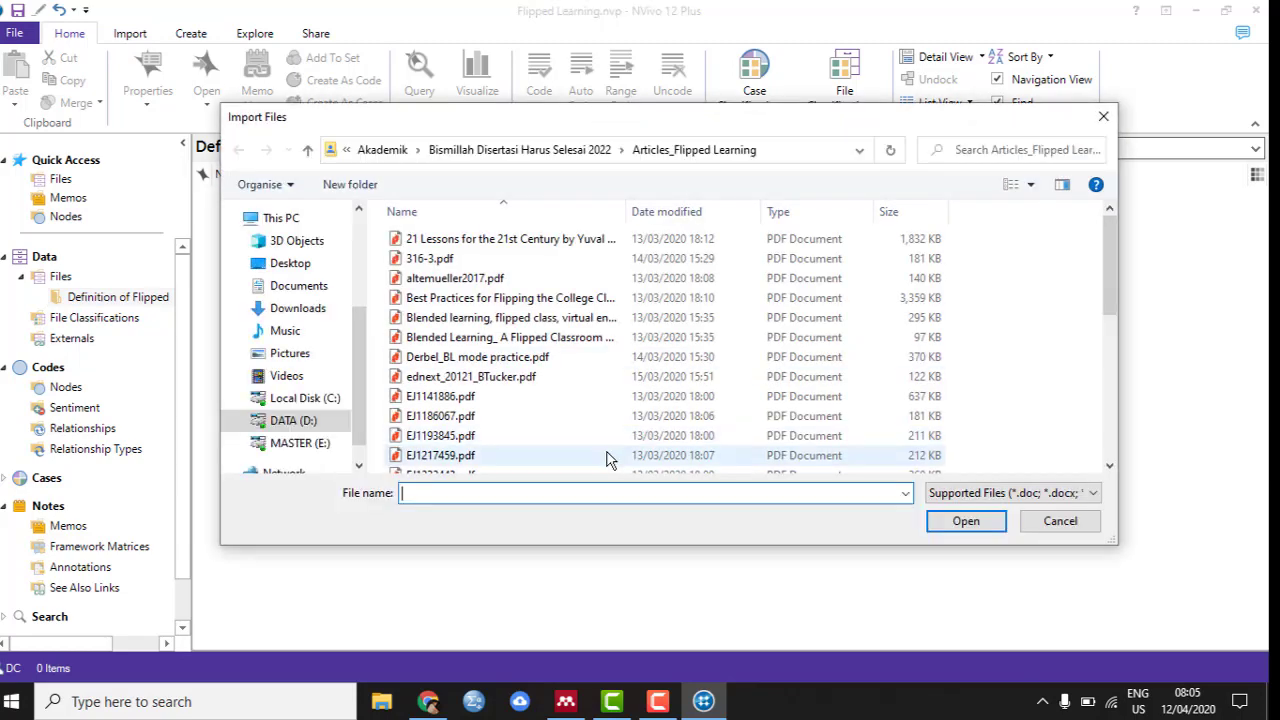
left_click(308, 150)
left_click(466, 298)
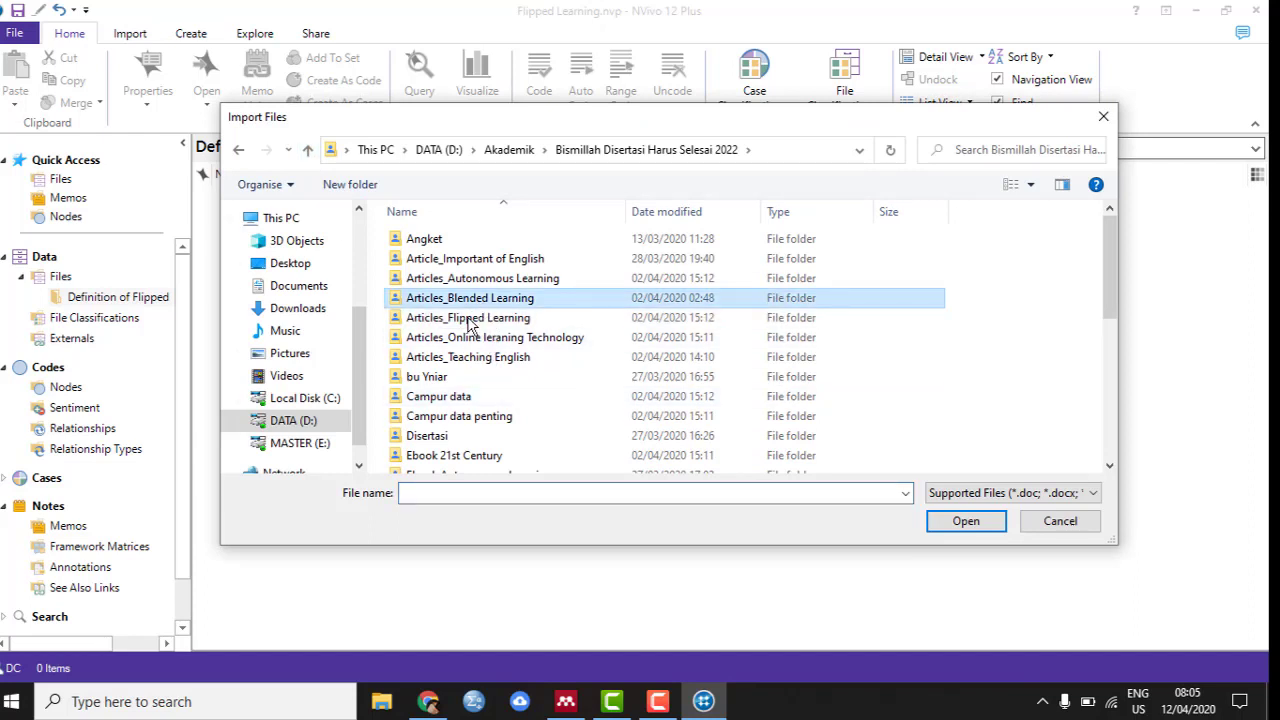
left_click(478, 322)
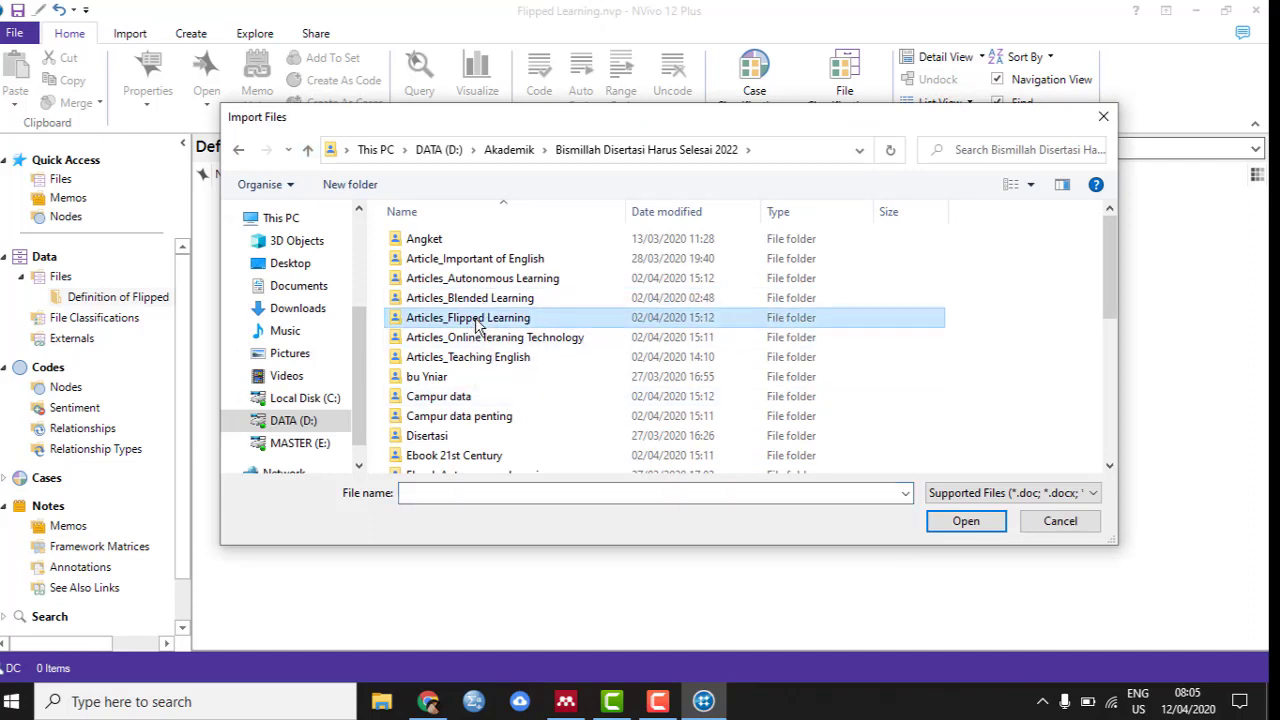
double_click(478, 320)
left_click(482, 337)
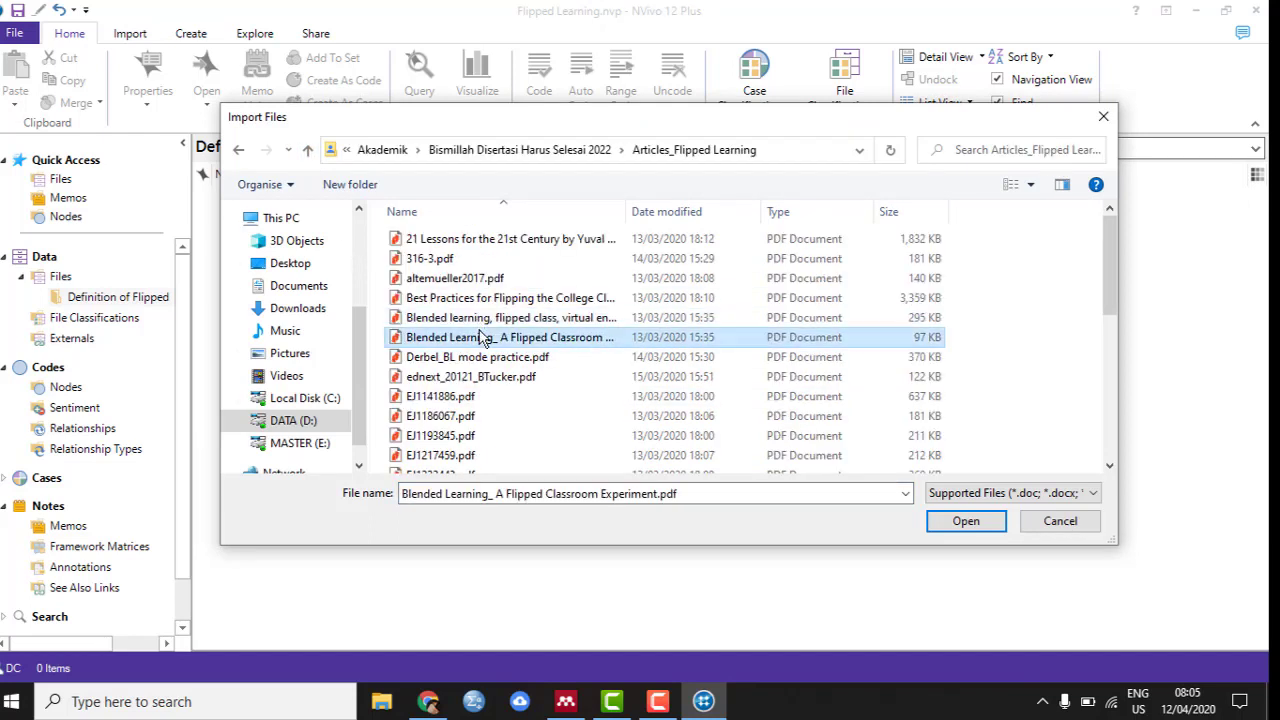
key("ctrl+a")
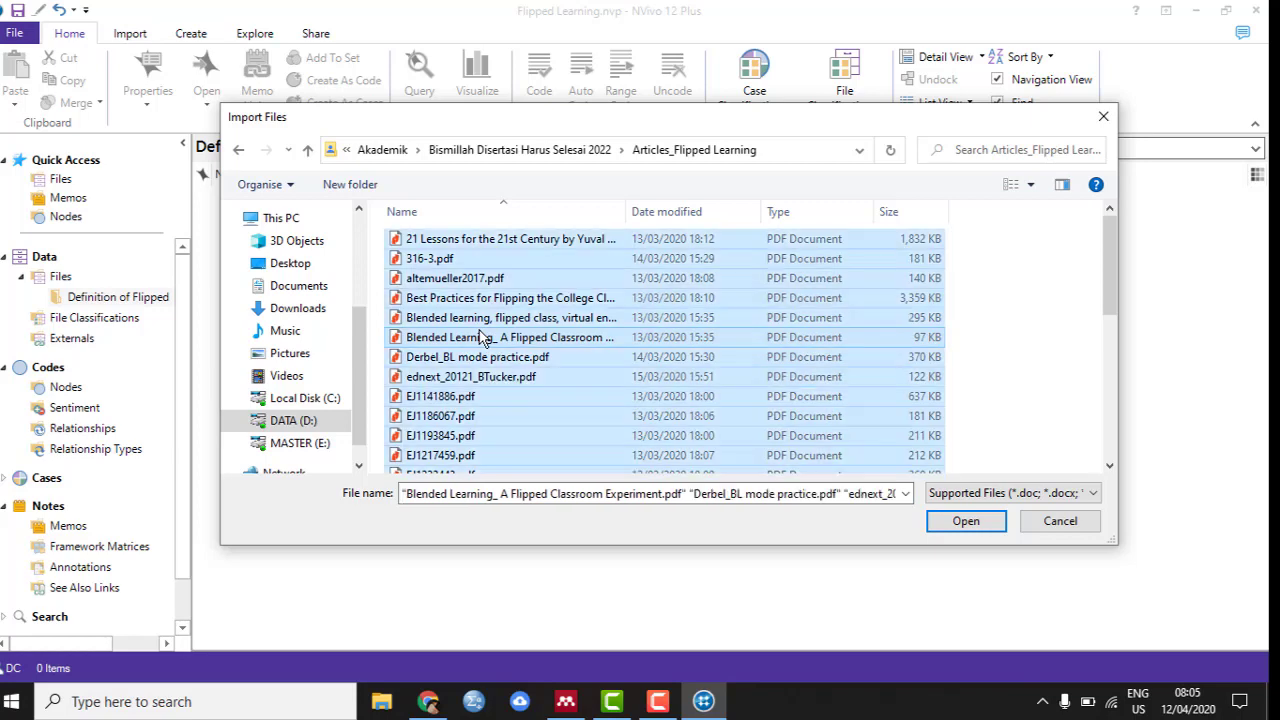
left_click(965, 522)
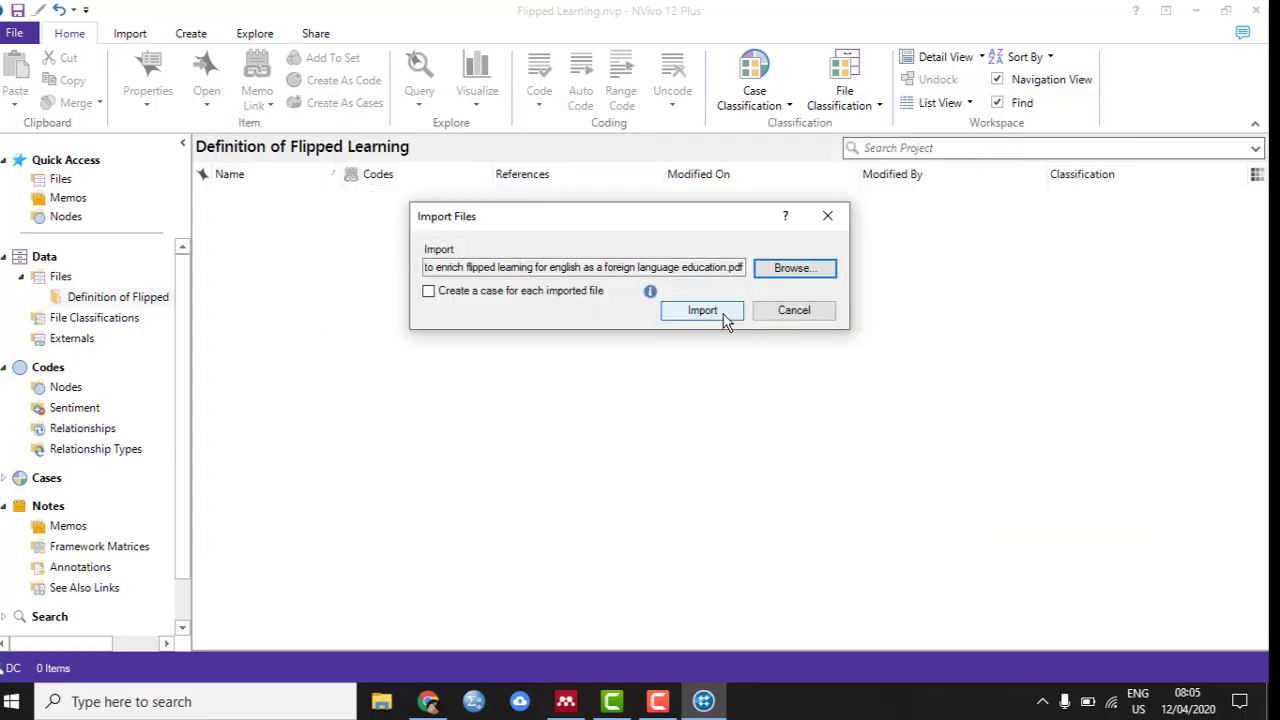
left_click(722, 316)
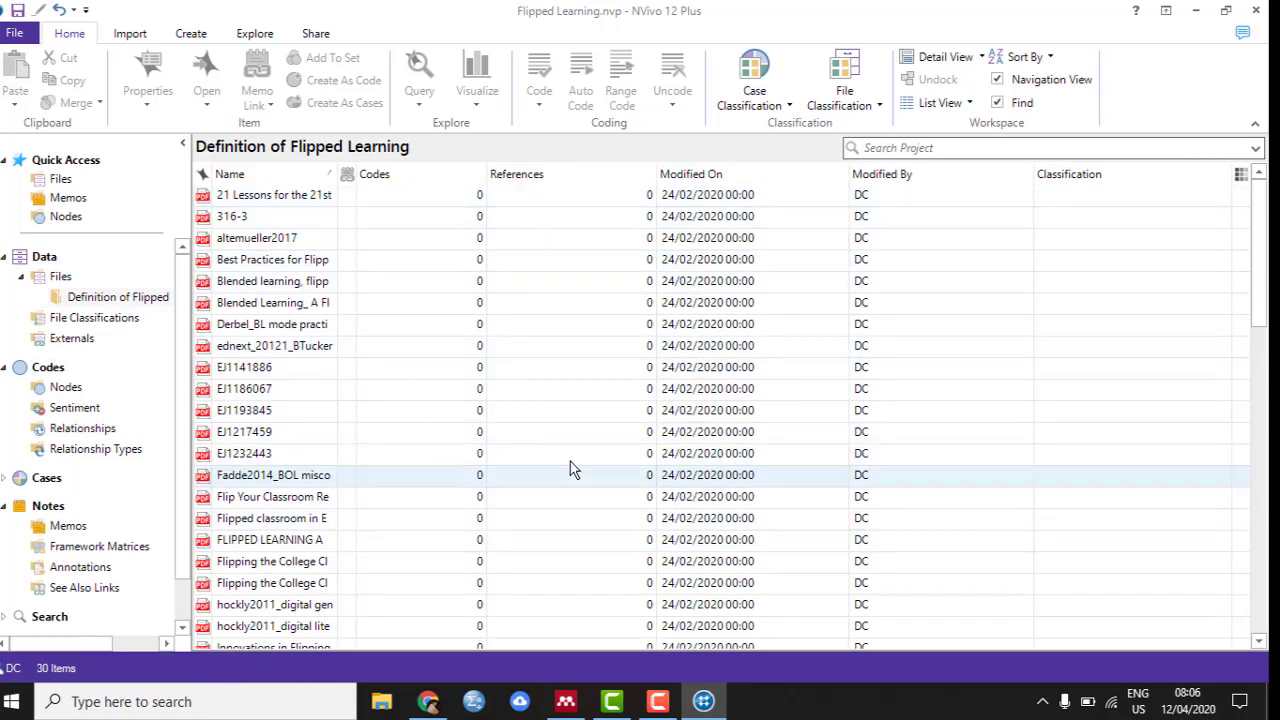
Look through the full list of imported articles in the Definition of Flipped Learning folder.
scroll(487, 372, "down", 5)
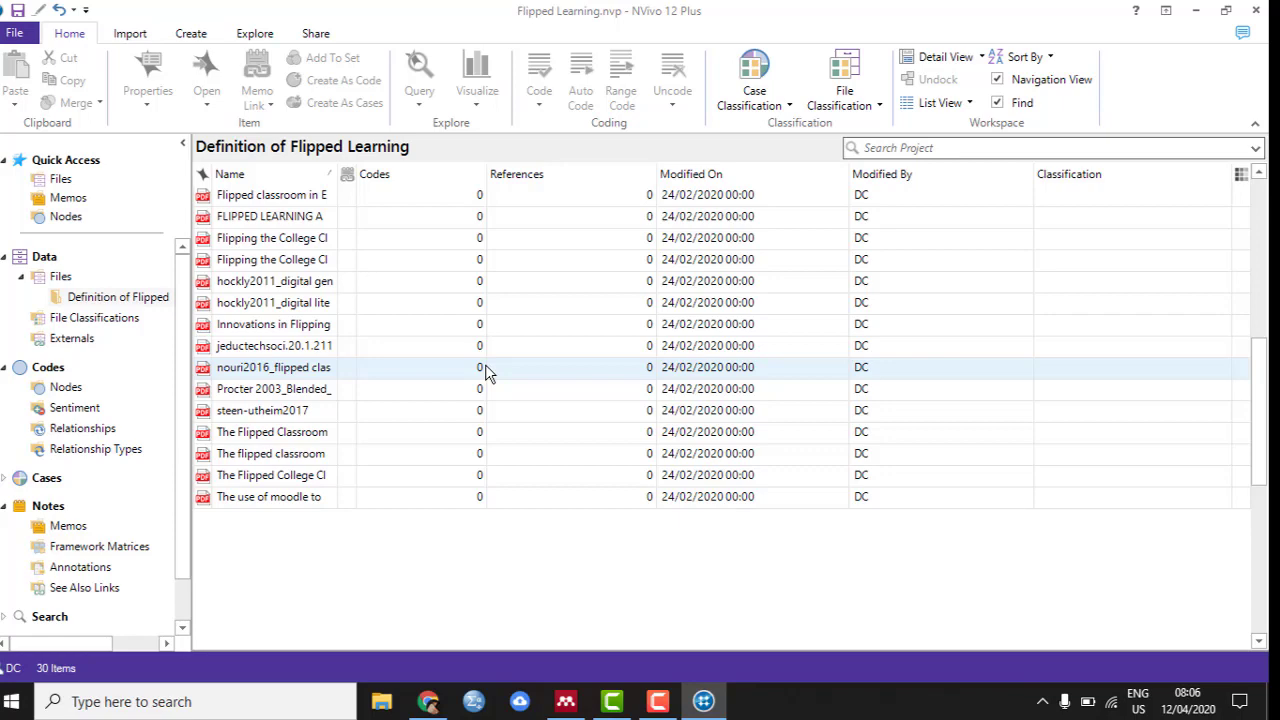
scroll(487, 372, "up", 5)
scroll(487, 372, "down", 5)
scroll(363, 471, "up", 5)
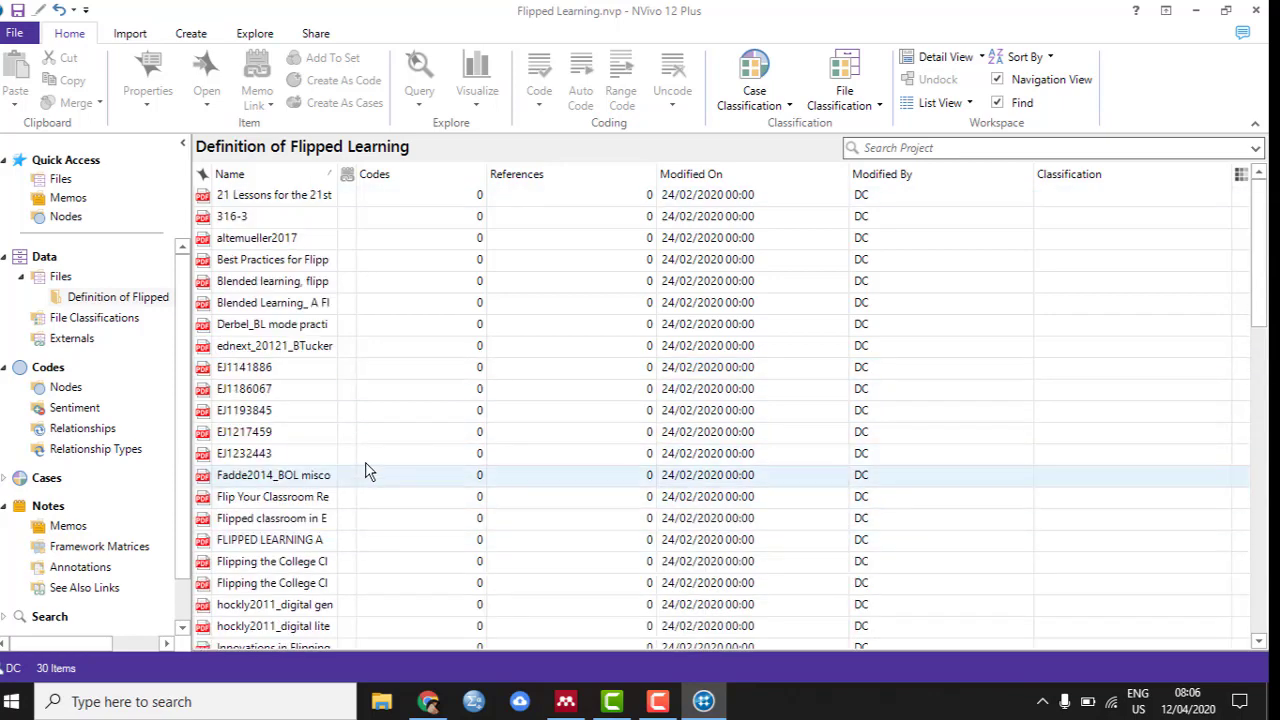
scroll(363, 432, "down", 10)
scroll(357, 423, "up", 10)
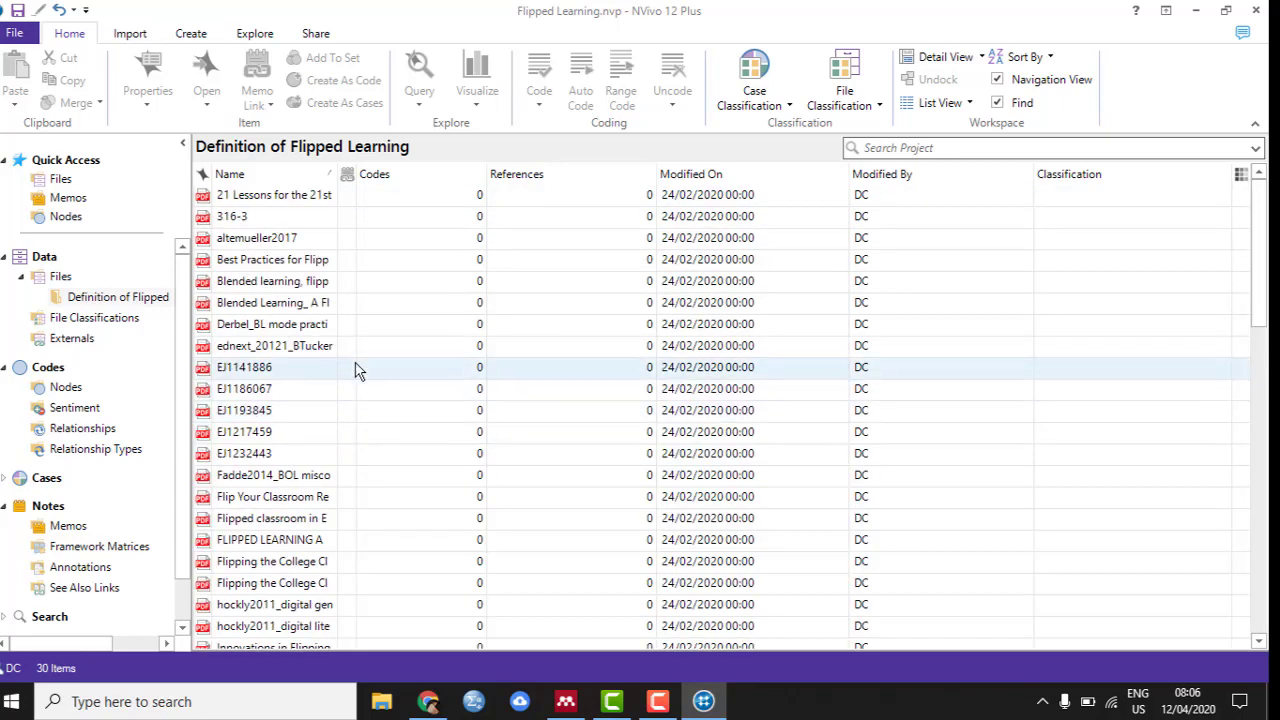
scroll(357, 369, "down", 10)
scroll(358, 373, "up", 7)
scroll(358, 373, "up", 3)
scroll(358, 373, "down", 9)
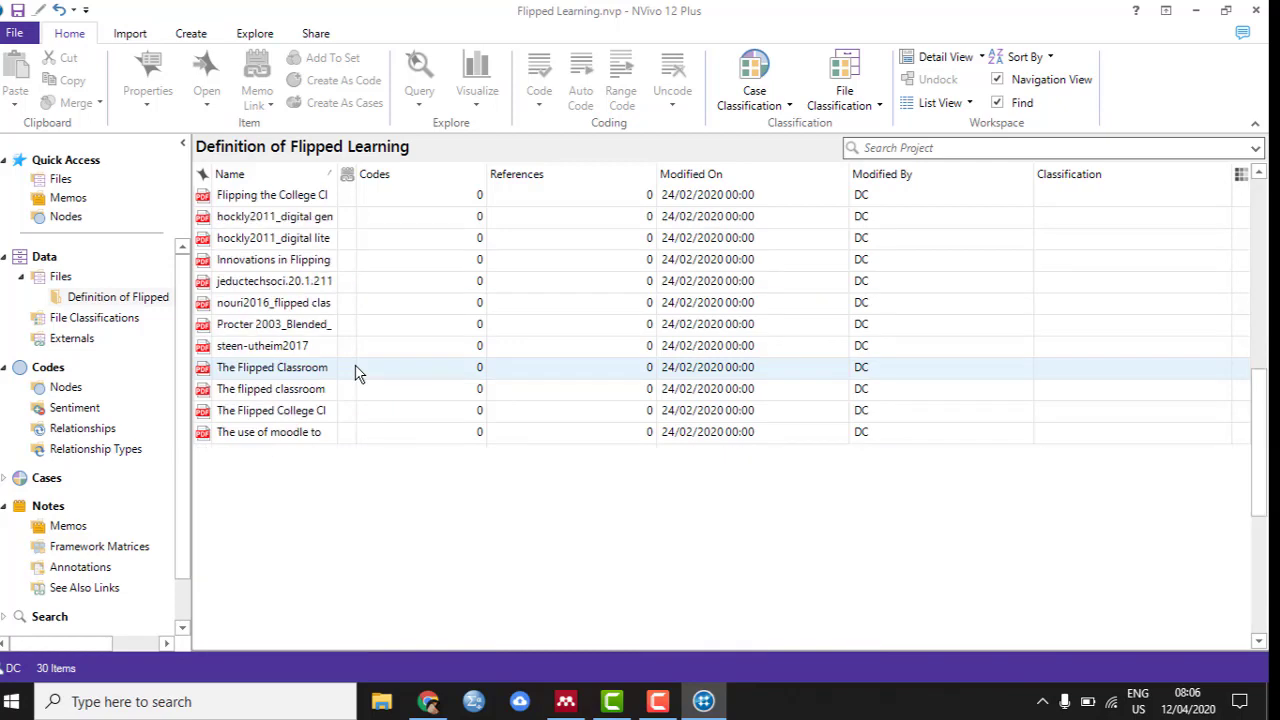
scroll(358, 373, "up", 9)
scroll(358, 373, "down", 10)
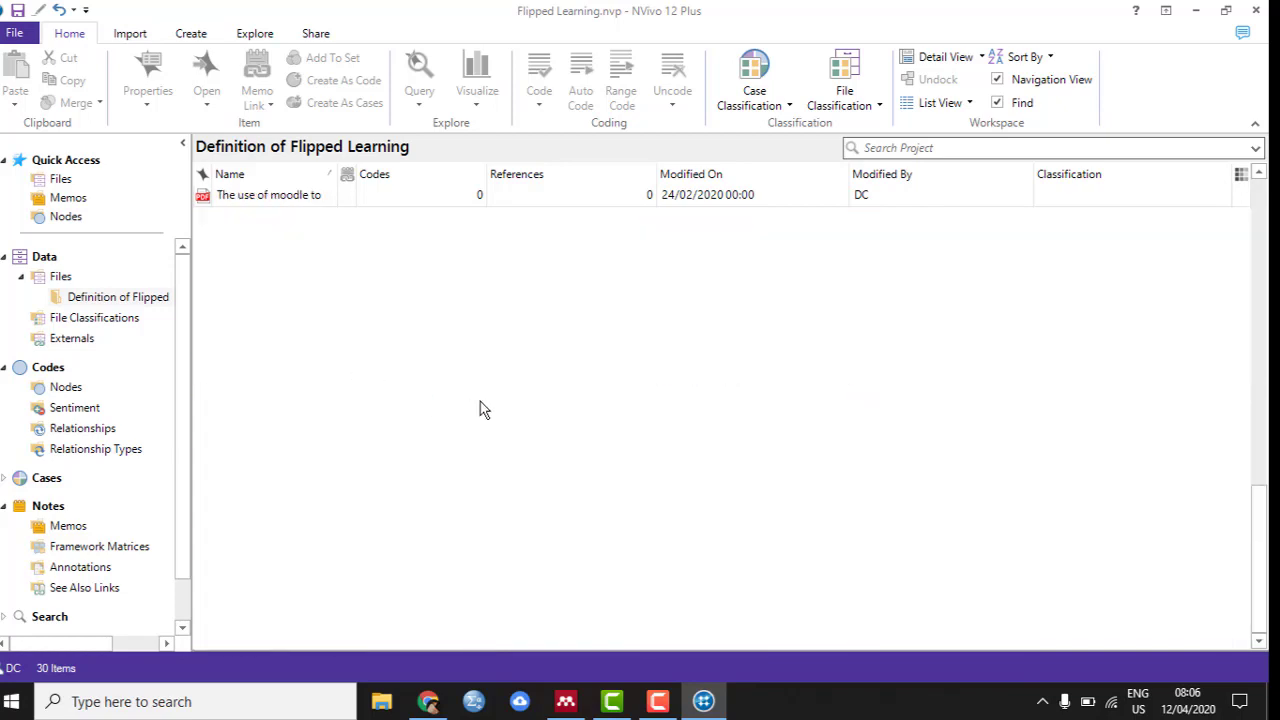
Show the project's Nodes under Codes and start a new top-level node there.
left_click(67, 391)
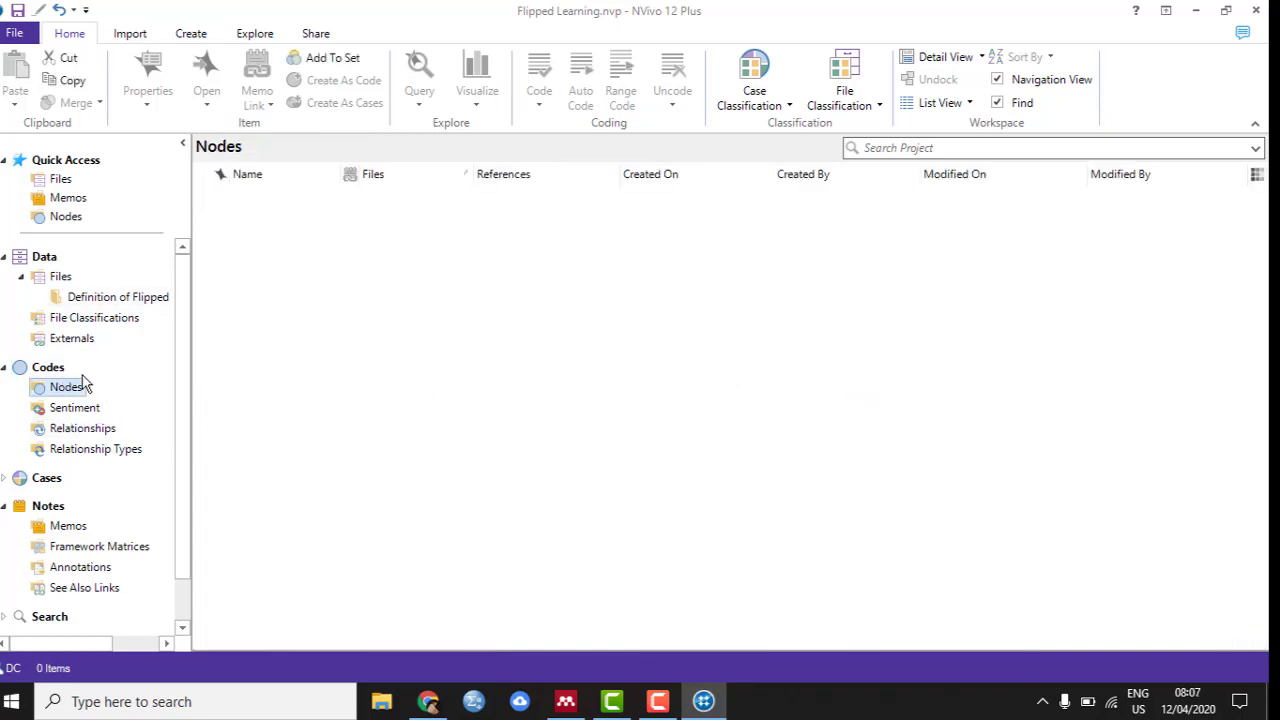
right_click(276, 243)
left_click(316, 253)
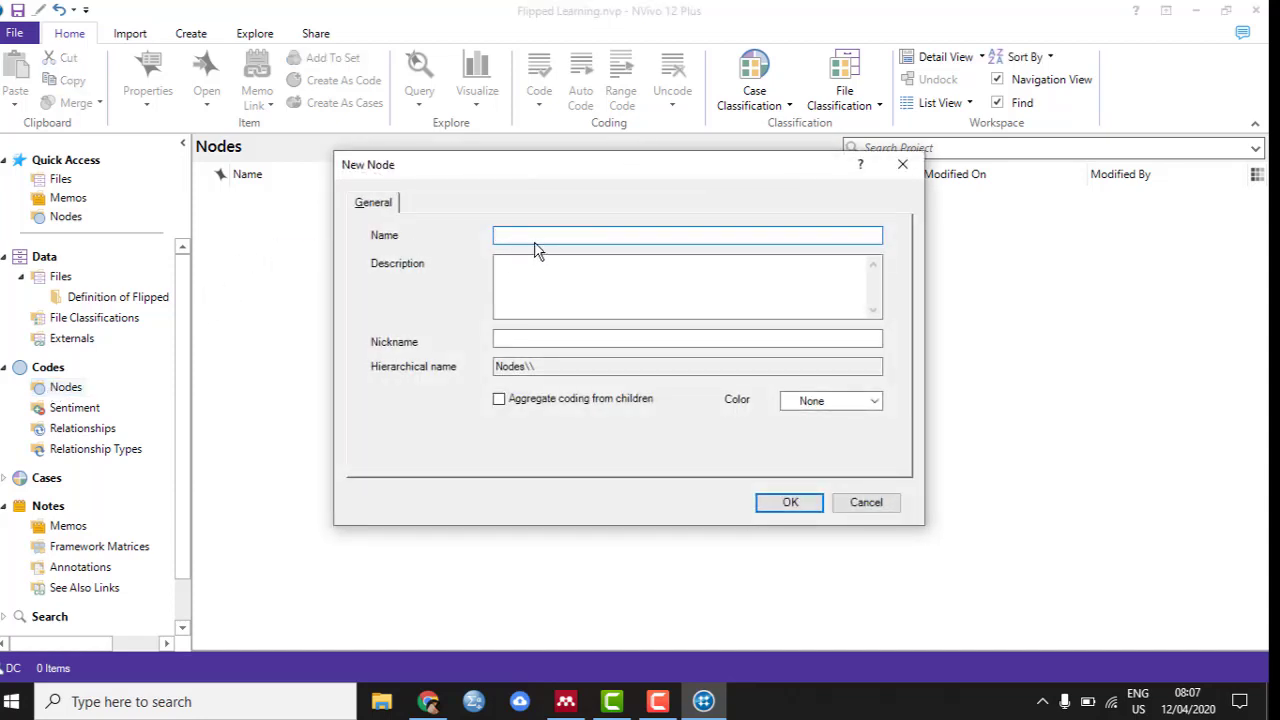
type("DE")
key("BackSpace")
key("BackSpace")
key("BackSpace")
key("BackSpace")
type("enition of Flie")
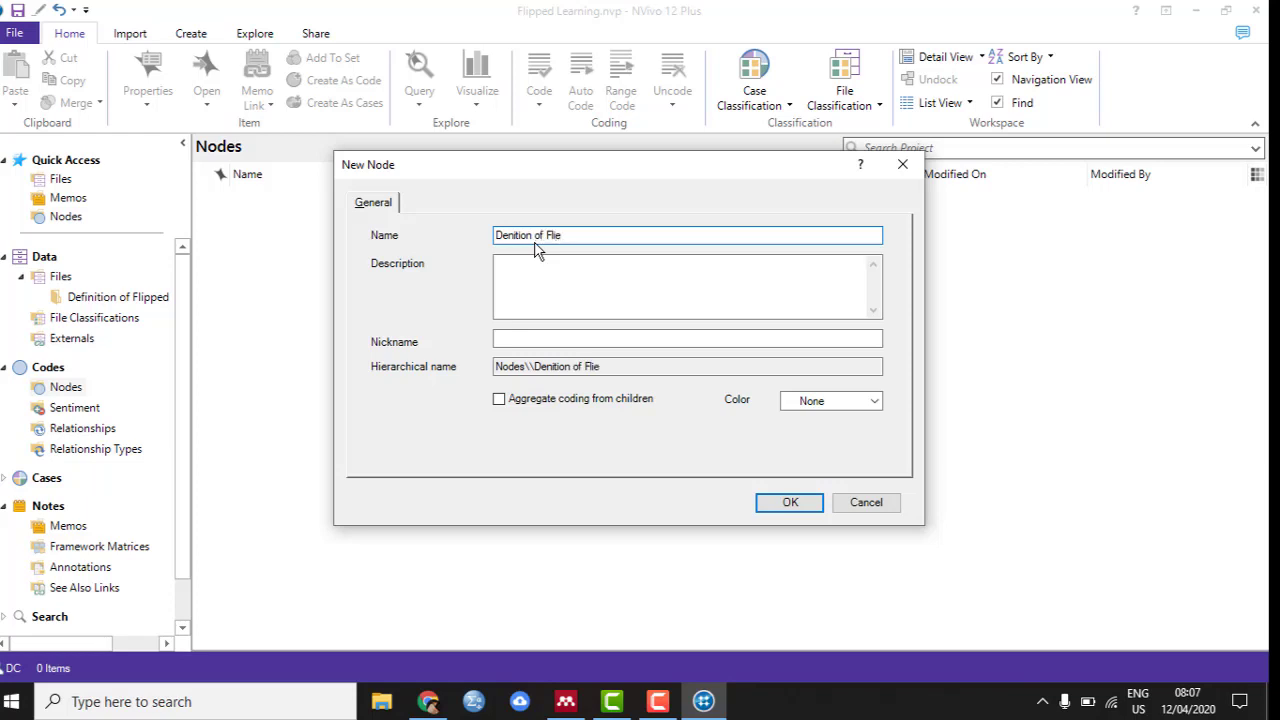
key("BackSpace")
key("BackSpace")
key("BackSpace")
key("BackSpace")
key("BackSpace")
key("BackSpace")
key("BackSpace")
key("BackSpace")
key("BackSpace")
key("BackSpace")
key("BackSpace")
key("BackSpace")
key("BackSpace")
key("BackSpace")
key("BackSpace")
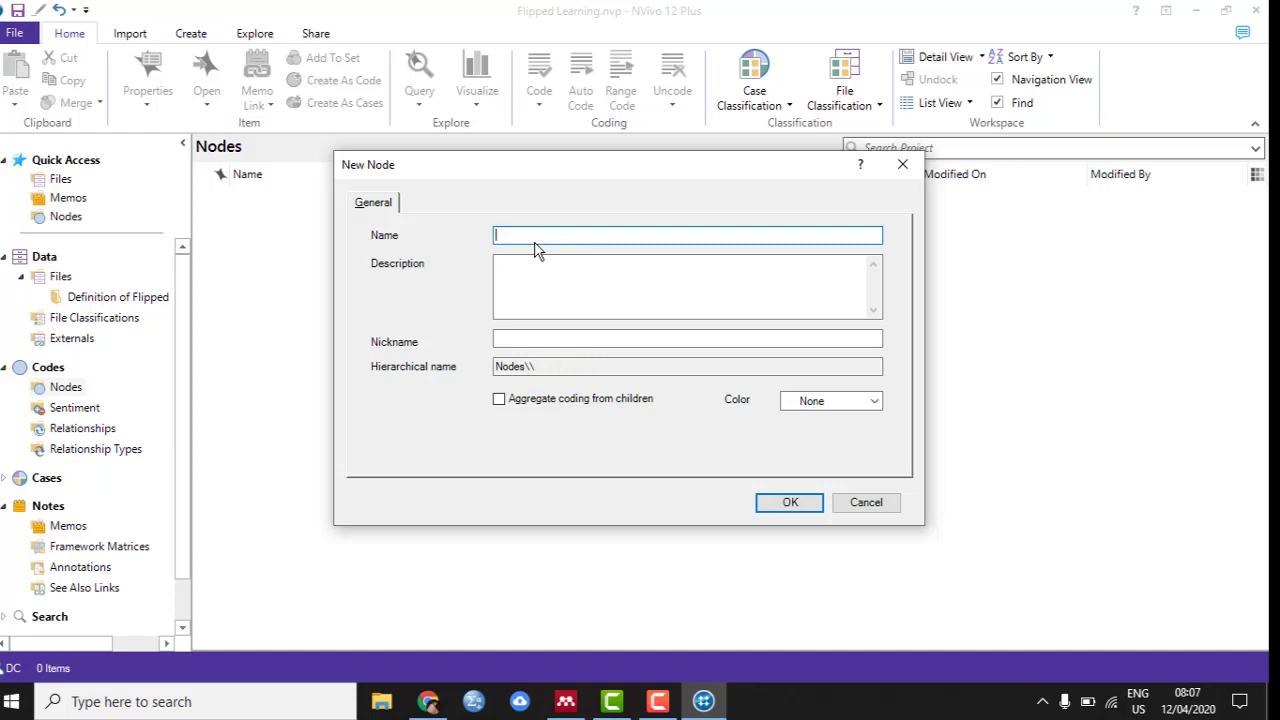
Name the new node Concept of Flipped Learning, create it, and select it in the node list.
type("Concept of Flipped Learning")
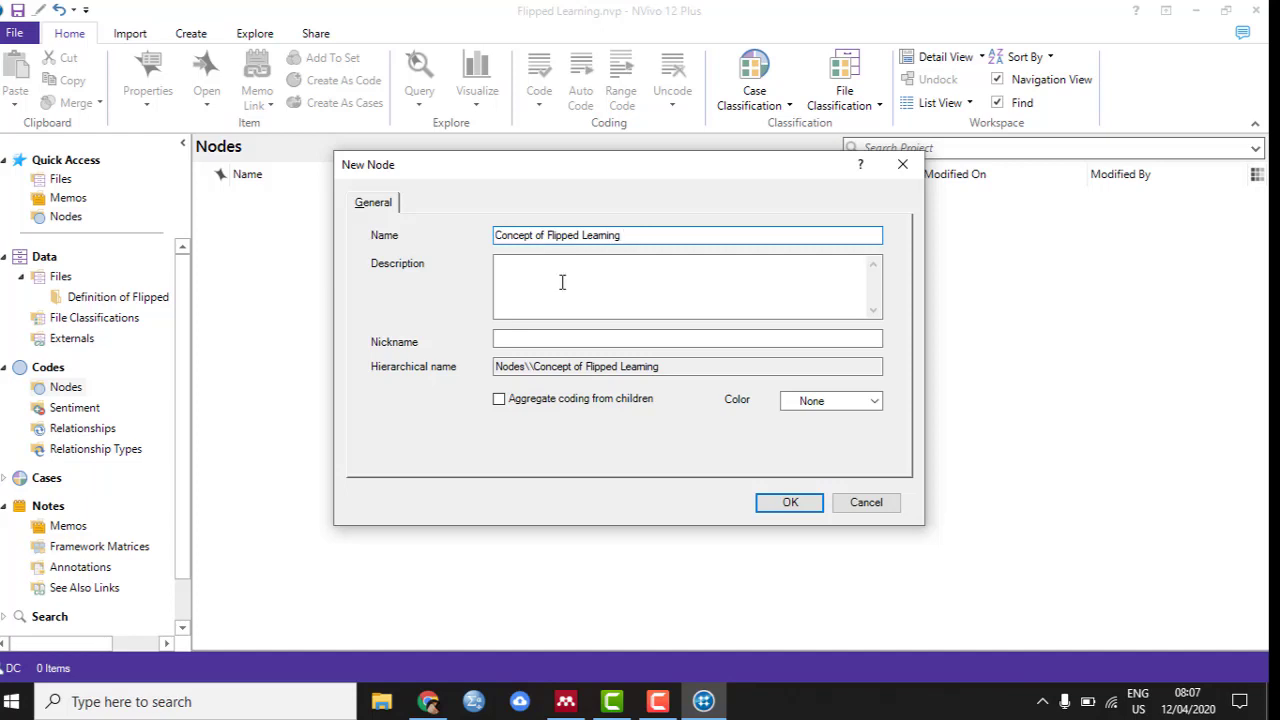
left_click(803, 503)
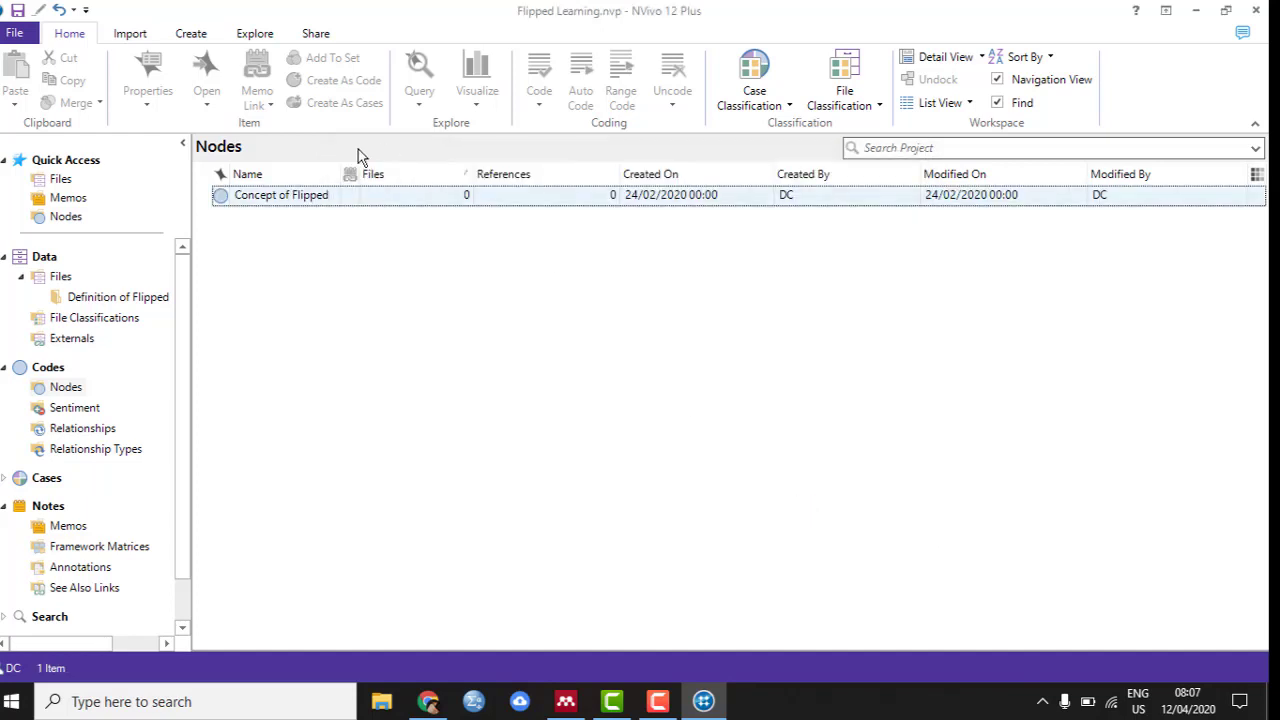
left_click(271, 220)
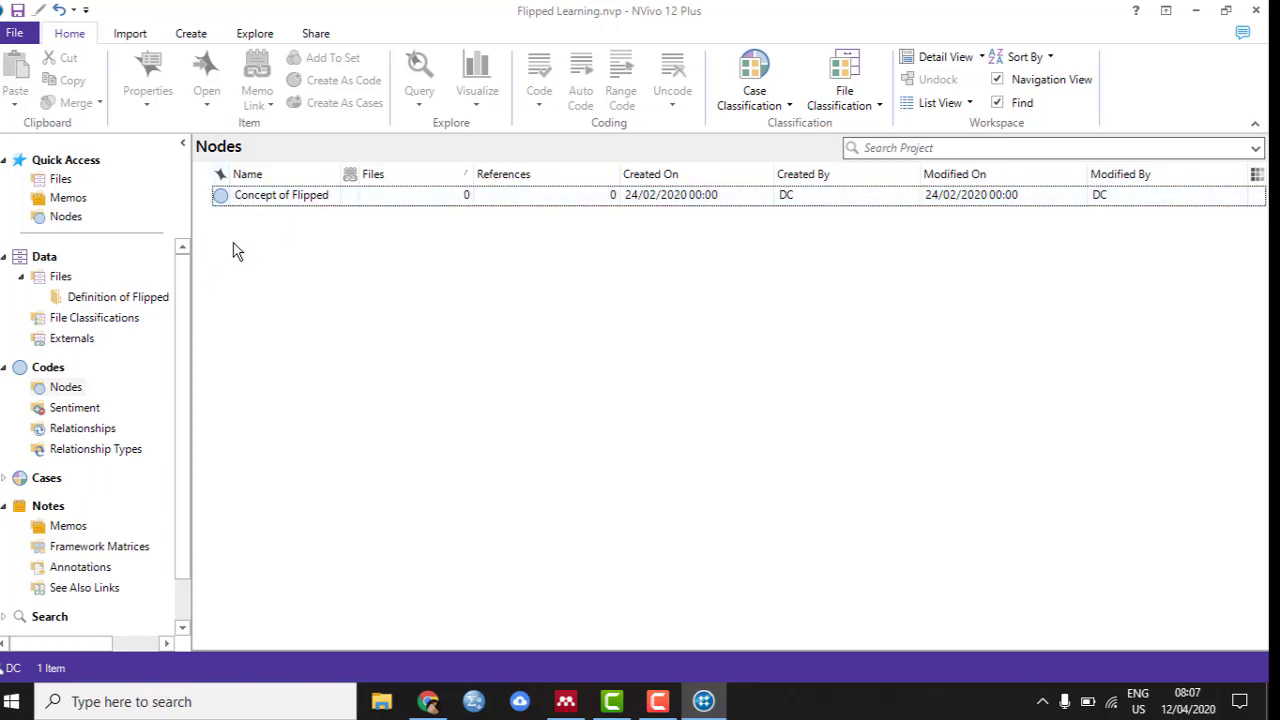
left_click(264, 198)
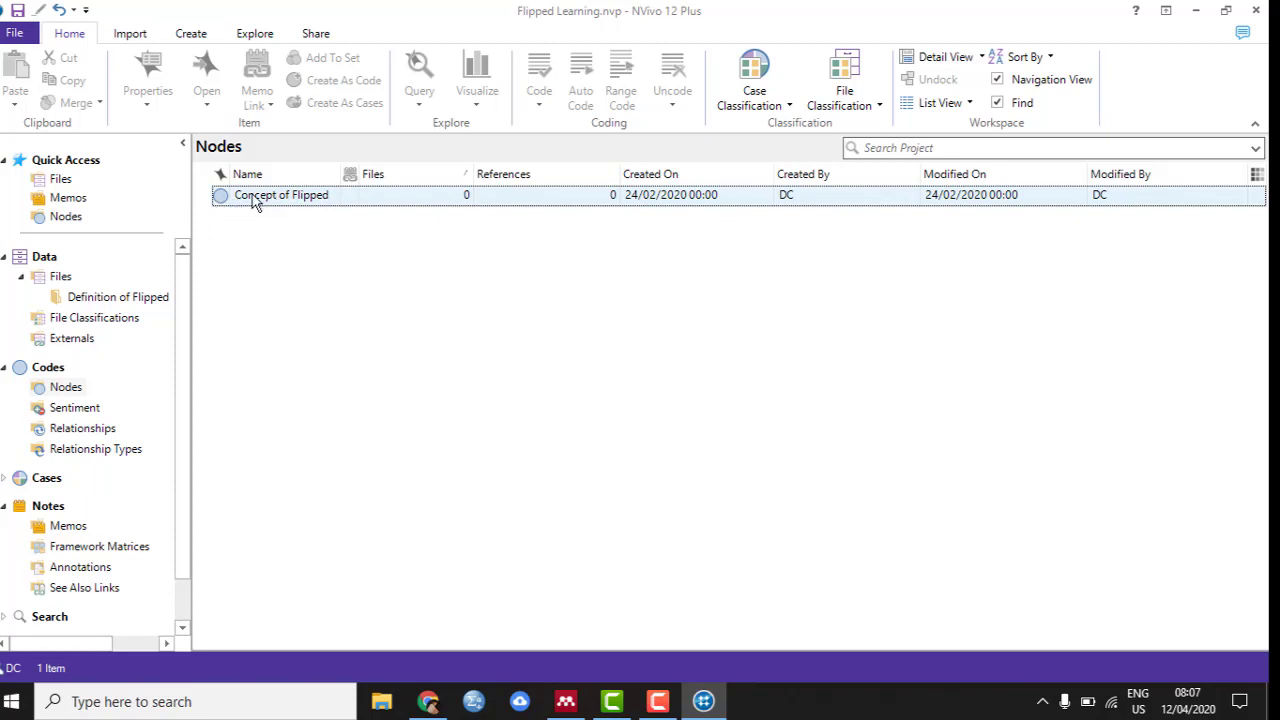
left_click(252, 205)
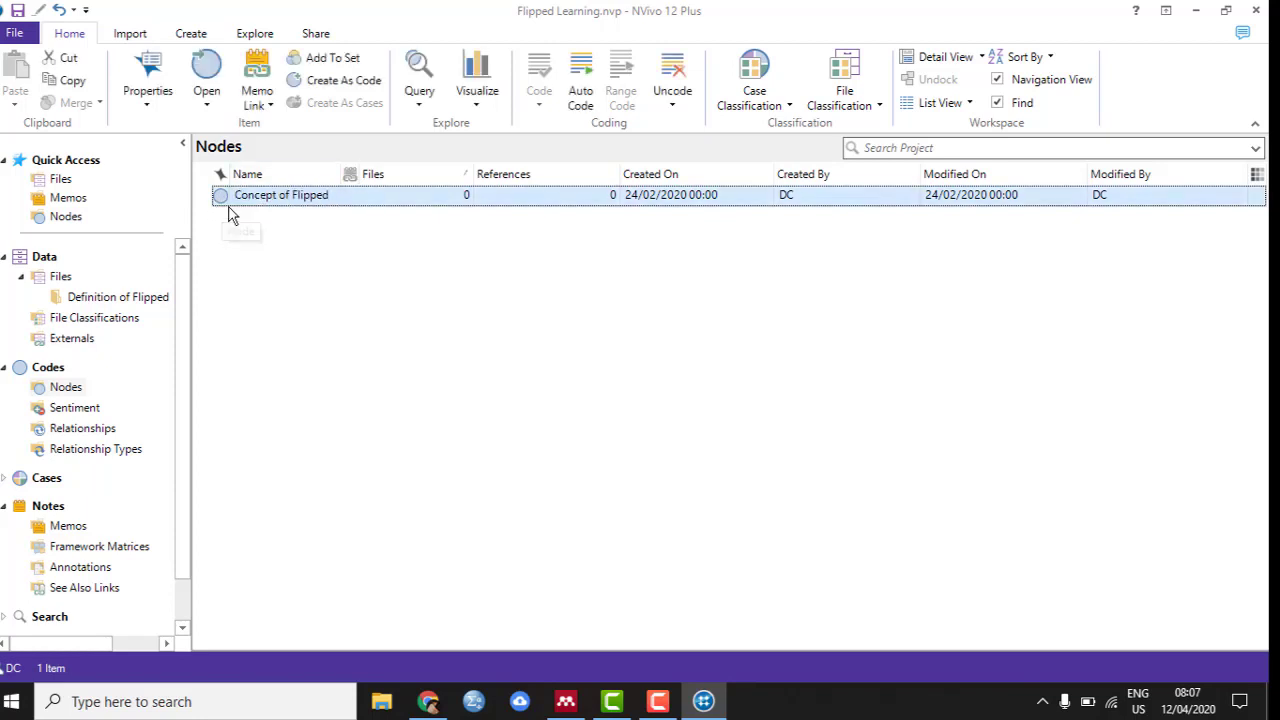
Create a child node named Types of Learning under the Concept of Flipped Learning node.
right_click(236, 185)
left_click(302, 186)
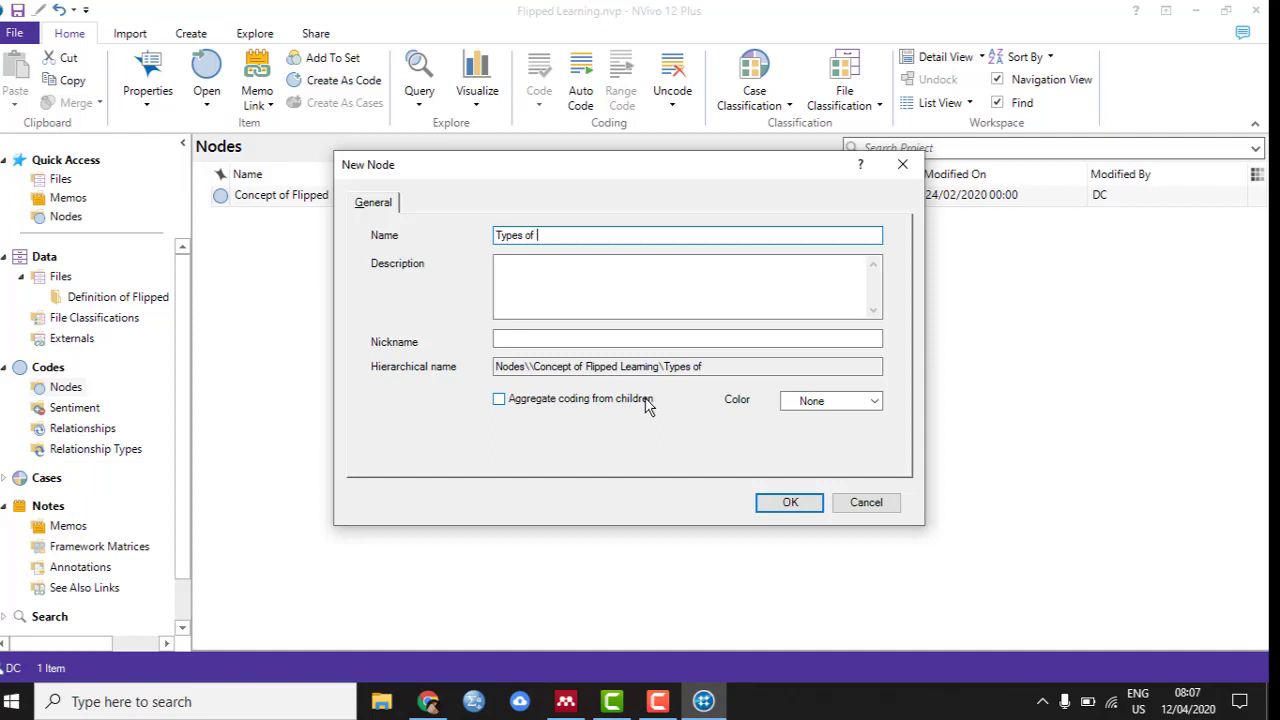
type("Types of LEarni")
key("BackSpace")
key("BackSpace")
key("BackSpace")
key("BackSpace")
type("earning")
left_click(790, 502)
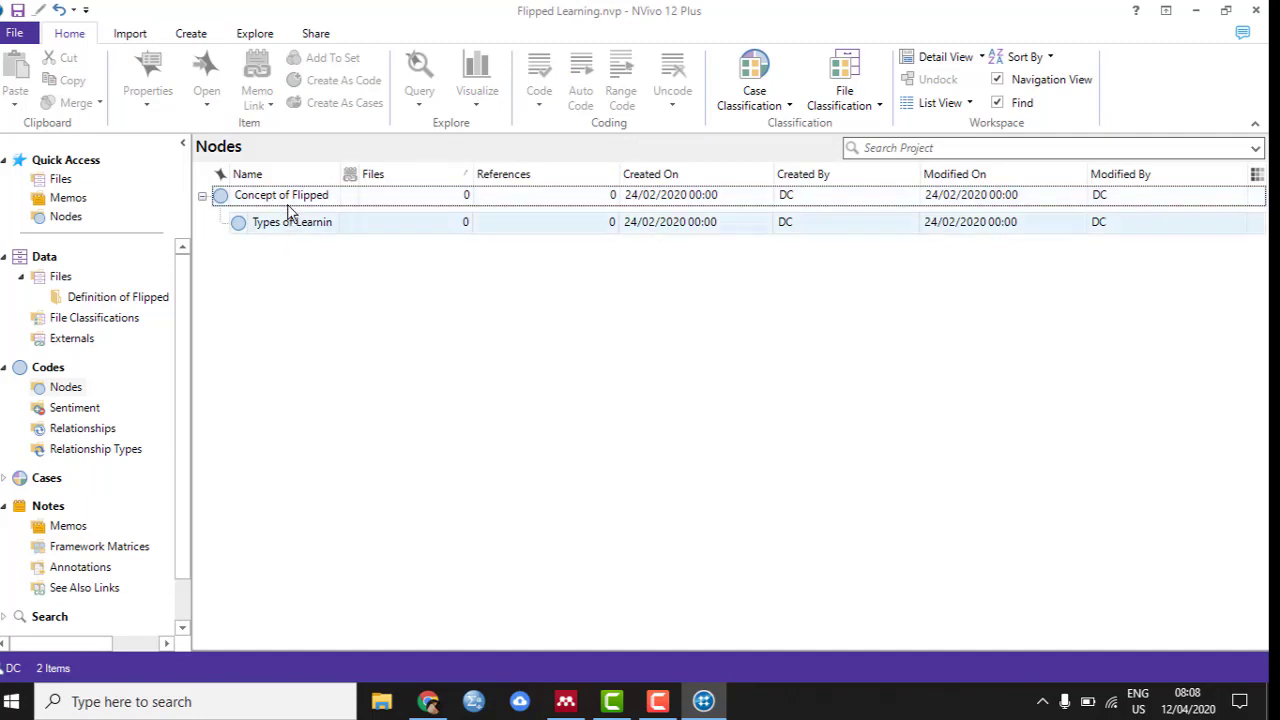
Create a new top-level node named Teaching in the Nodes list.
right_click(232, 289)
left_click(262, 298)
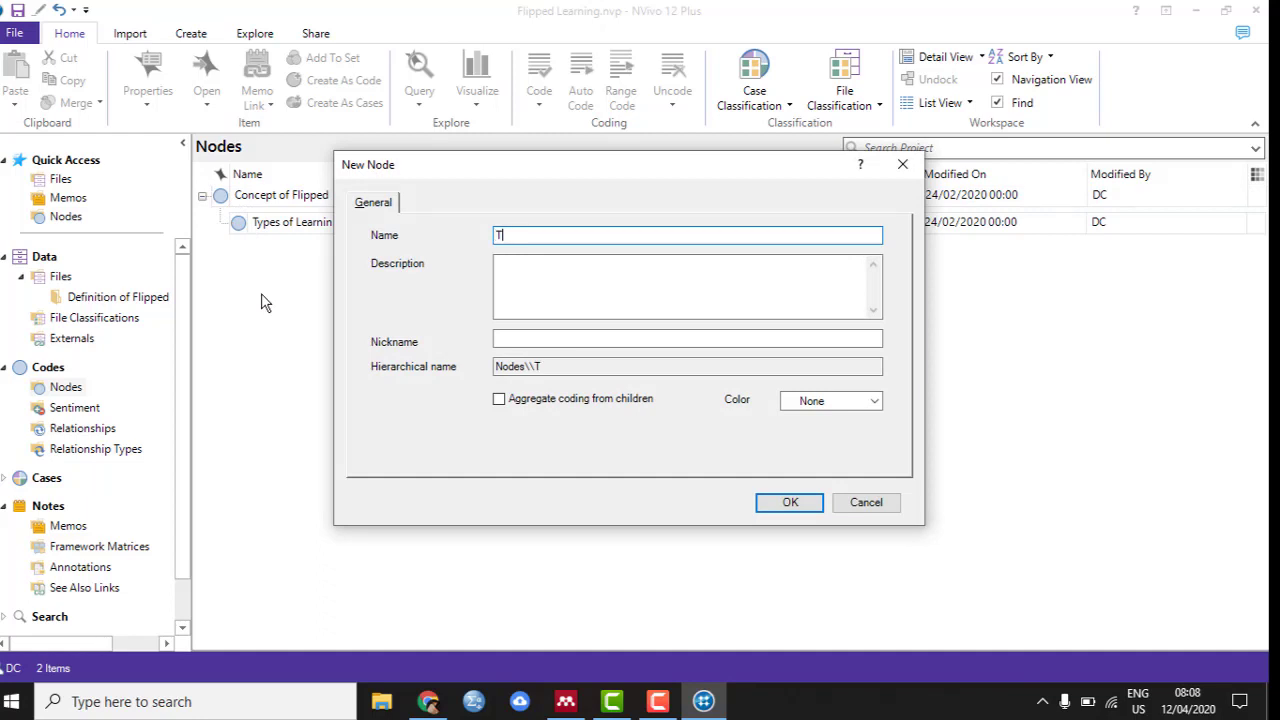
type("Teaching")
left_click(808, 507)
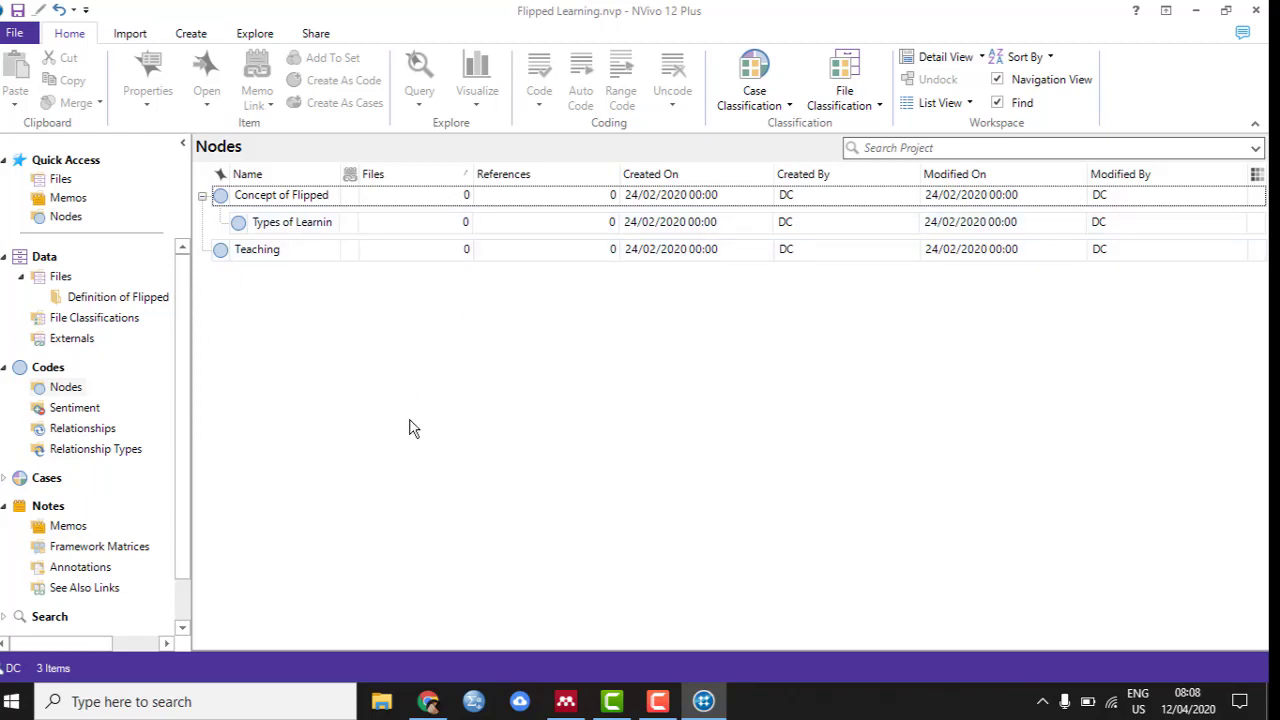
Start a Text Search query and enter Flipped Learning as the text to search for.
left_click(300, 196)
left_click(252, 34)
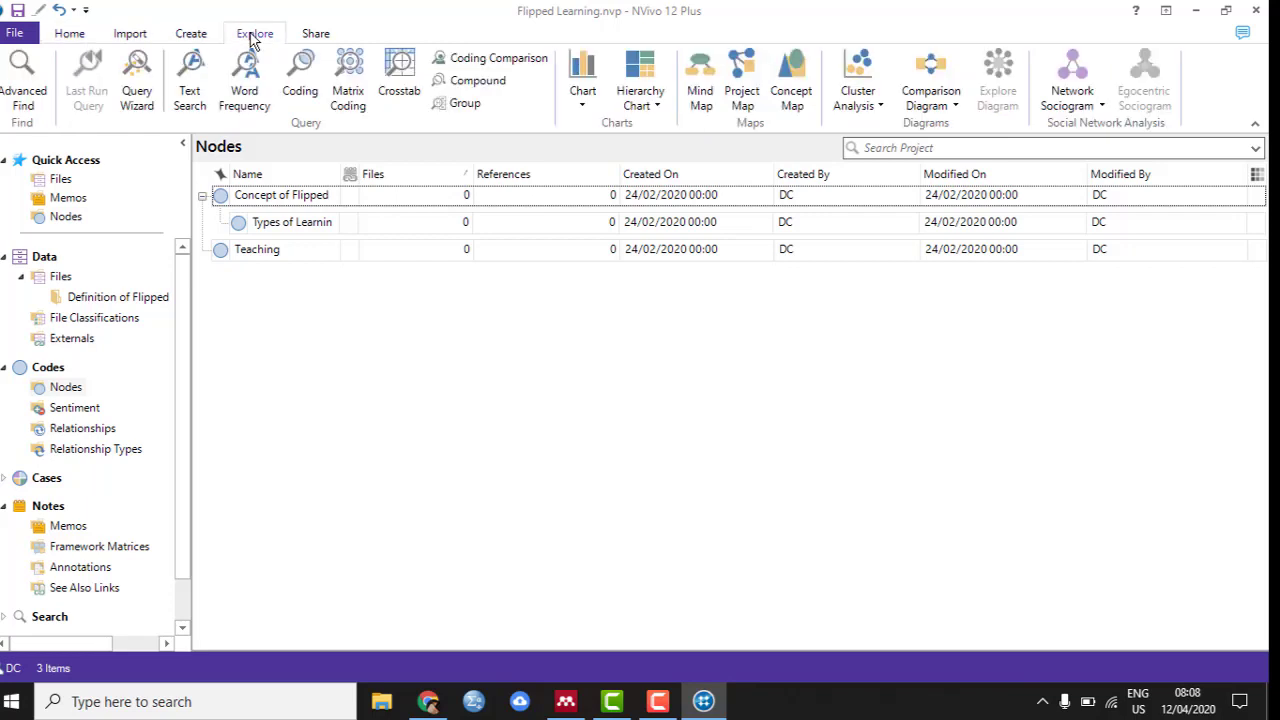
left_click(195, 100)
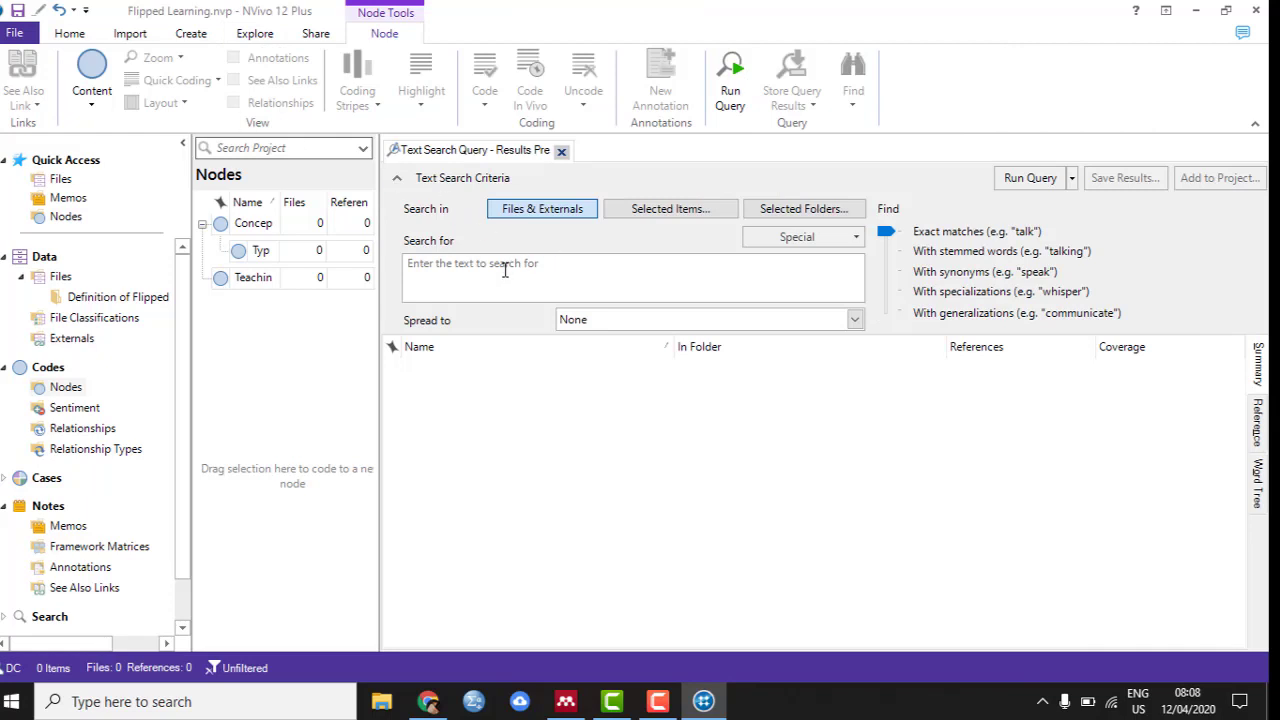
left_click(505, 271)
type("Fli")
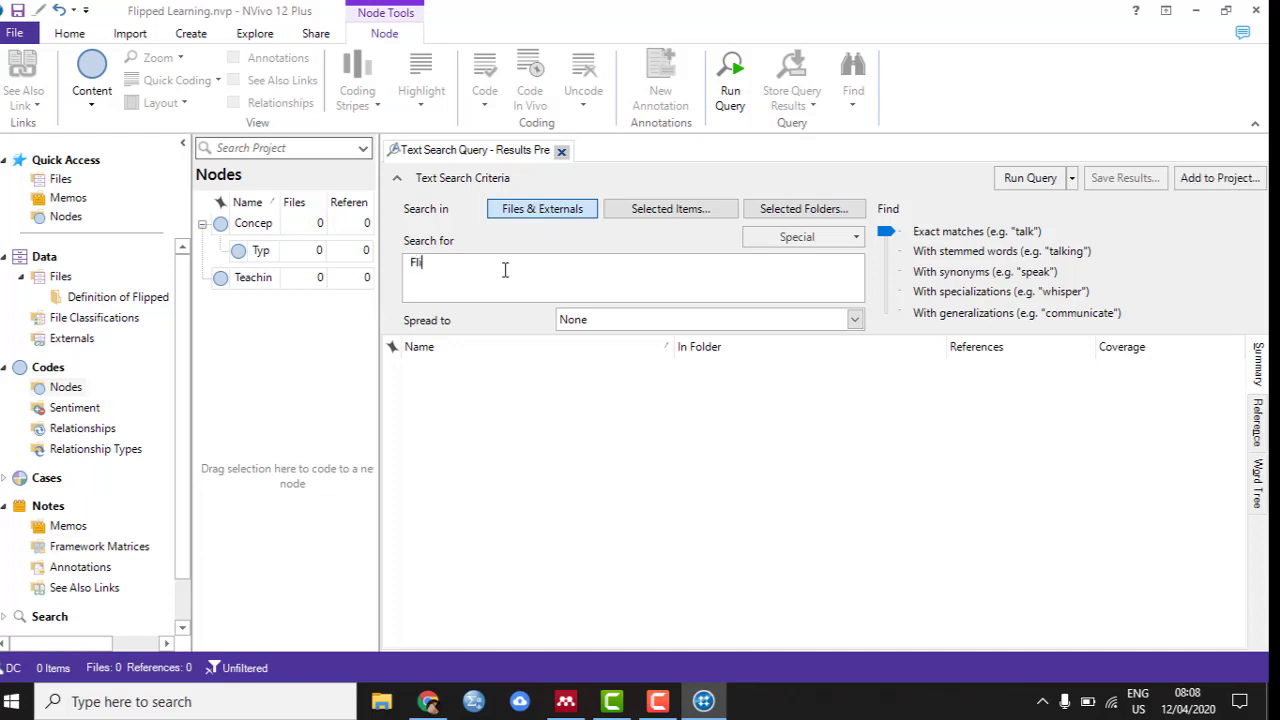
type("pped Learning")
left_click_drag(505, 268, 410, 265)
Limit the text search to the Definition of Flipped Learning folder under Files and run the query.
left_click(669, 210)
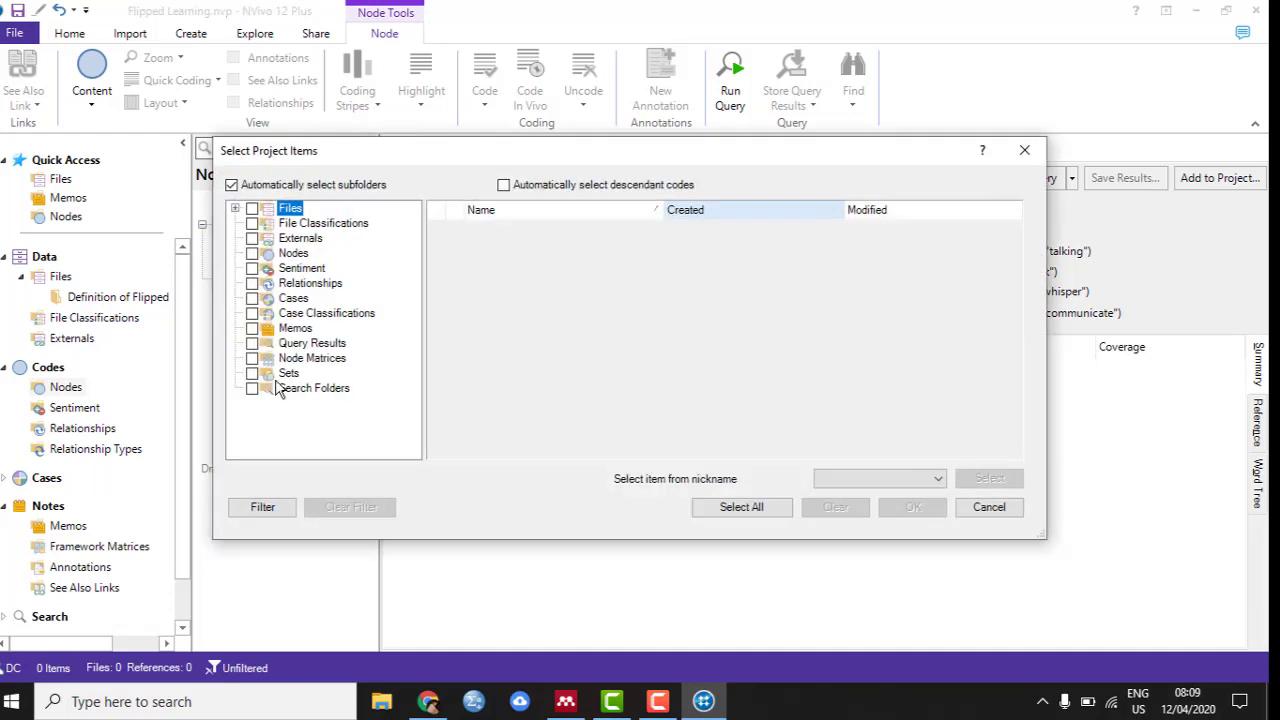
left_click(235, 210)
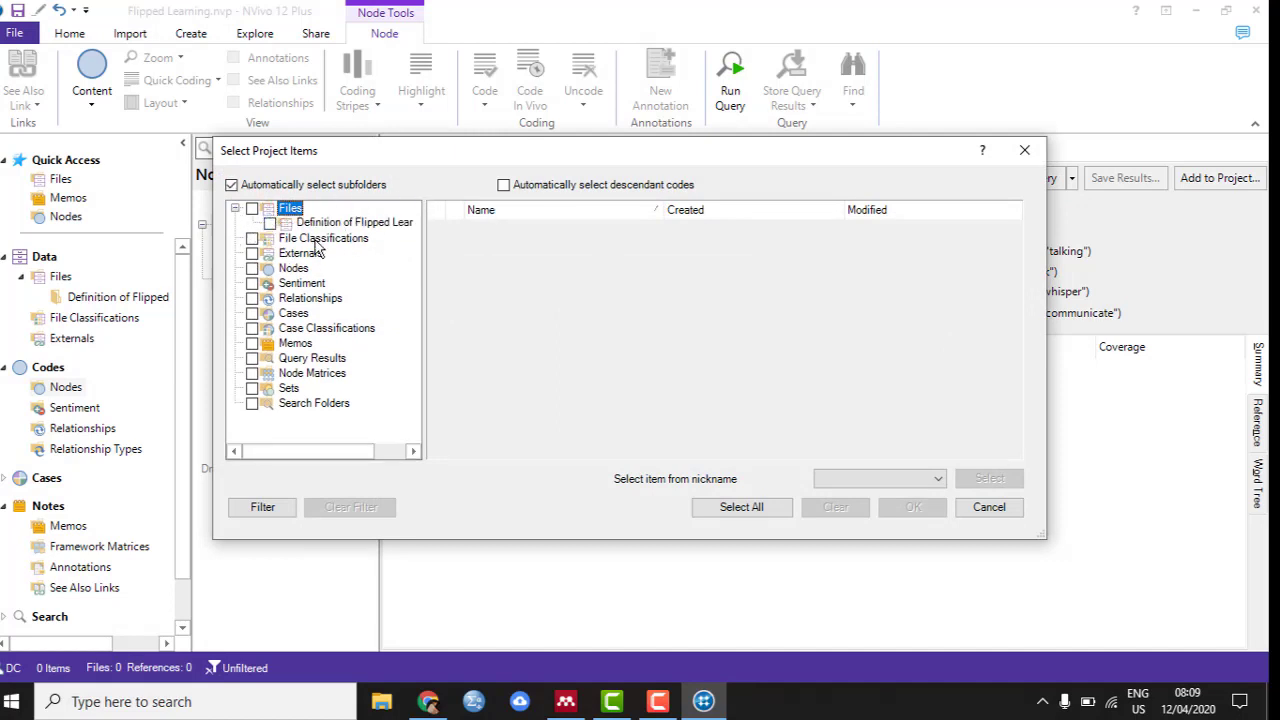
left_click(271, 224)
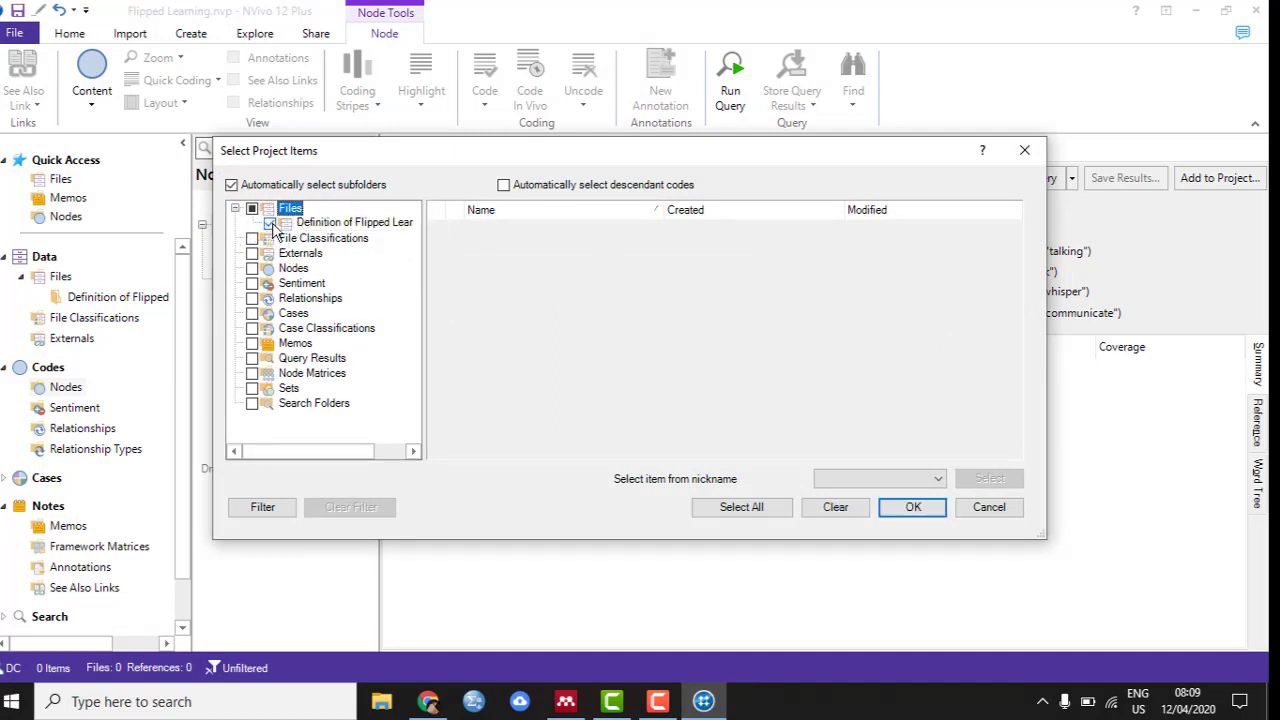
left_click(913, 507)
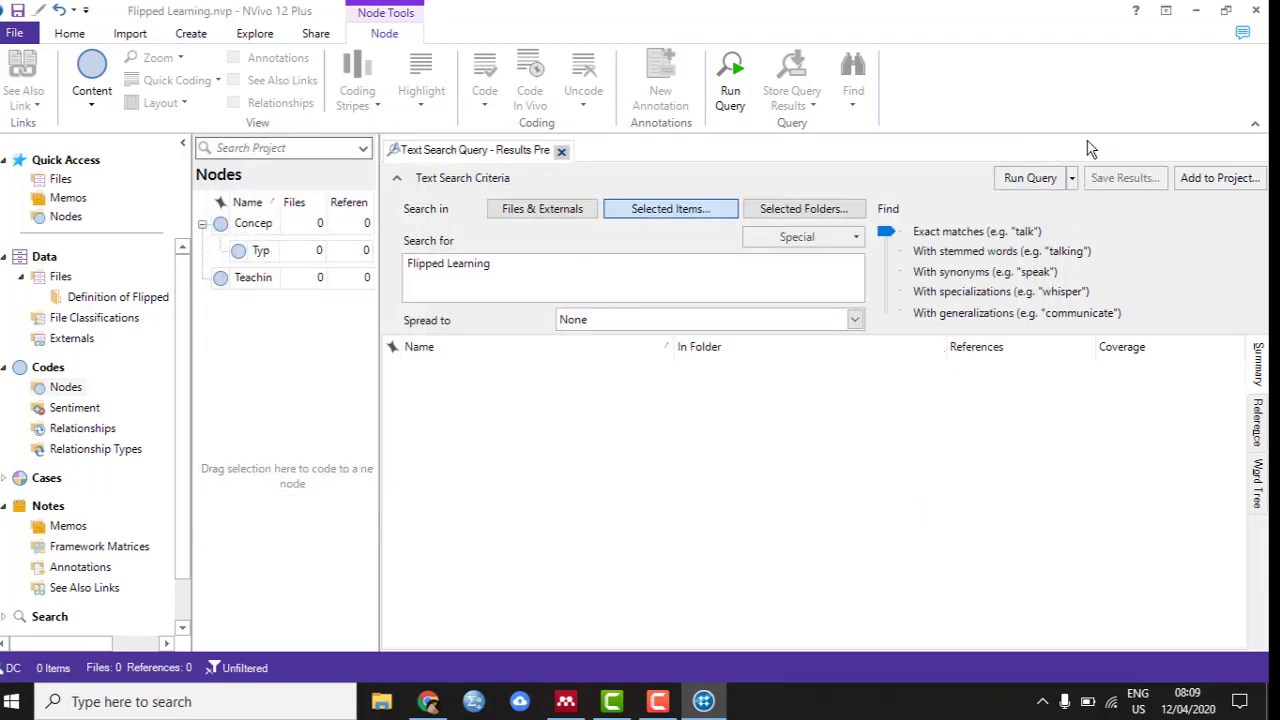
left_click(1028, 180)
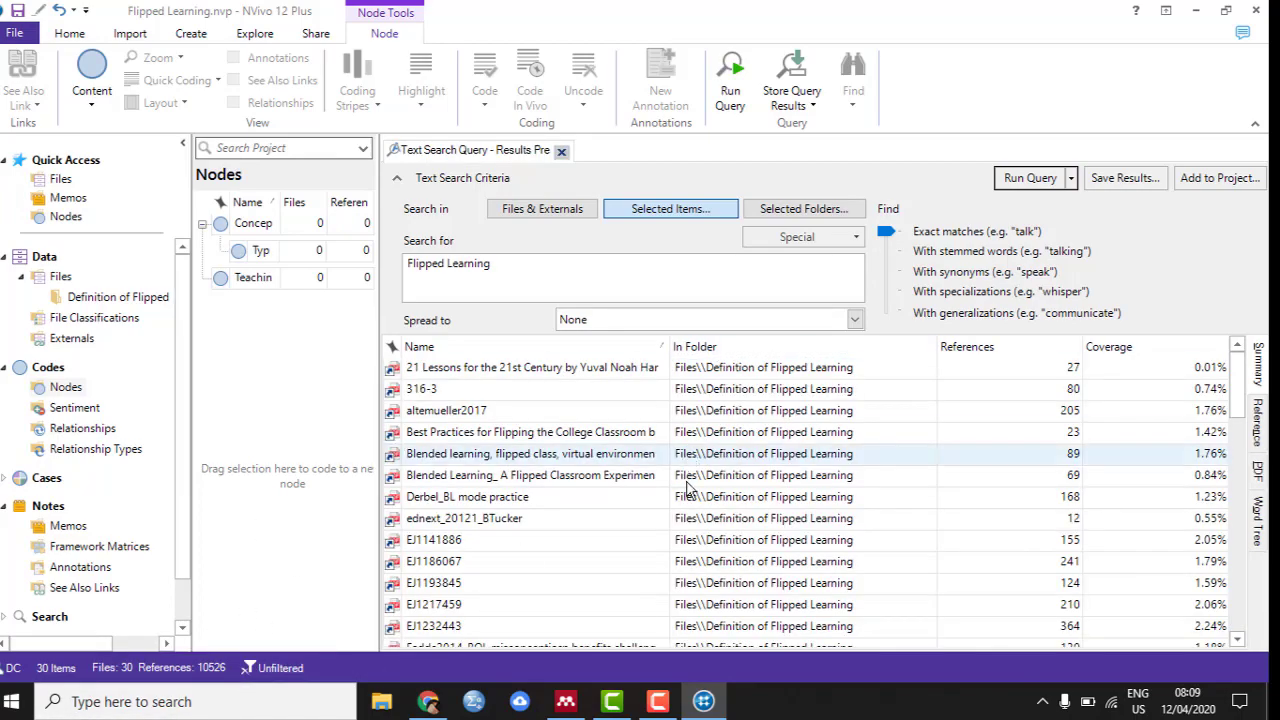
Look through the text search results, examining the references and coverage for each article.
scroll(688, 492, "down", 3)
scroll(688, 495, "up", 3)
scroll(690, 500, "down", 6)
scroll(694, 505, "up", 6)
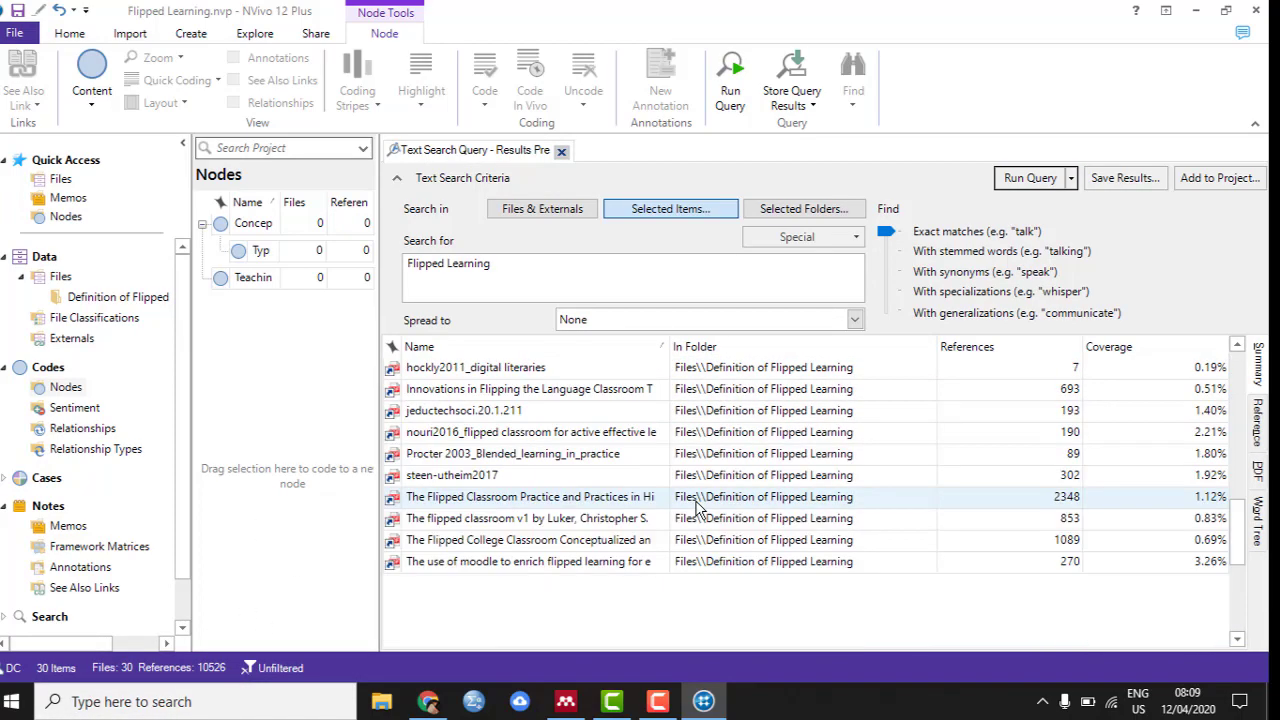
scroll(570, 416, "down", 6)
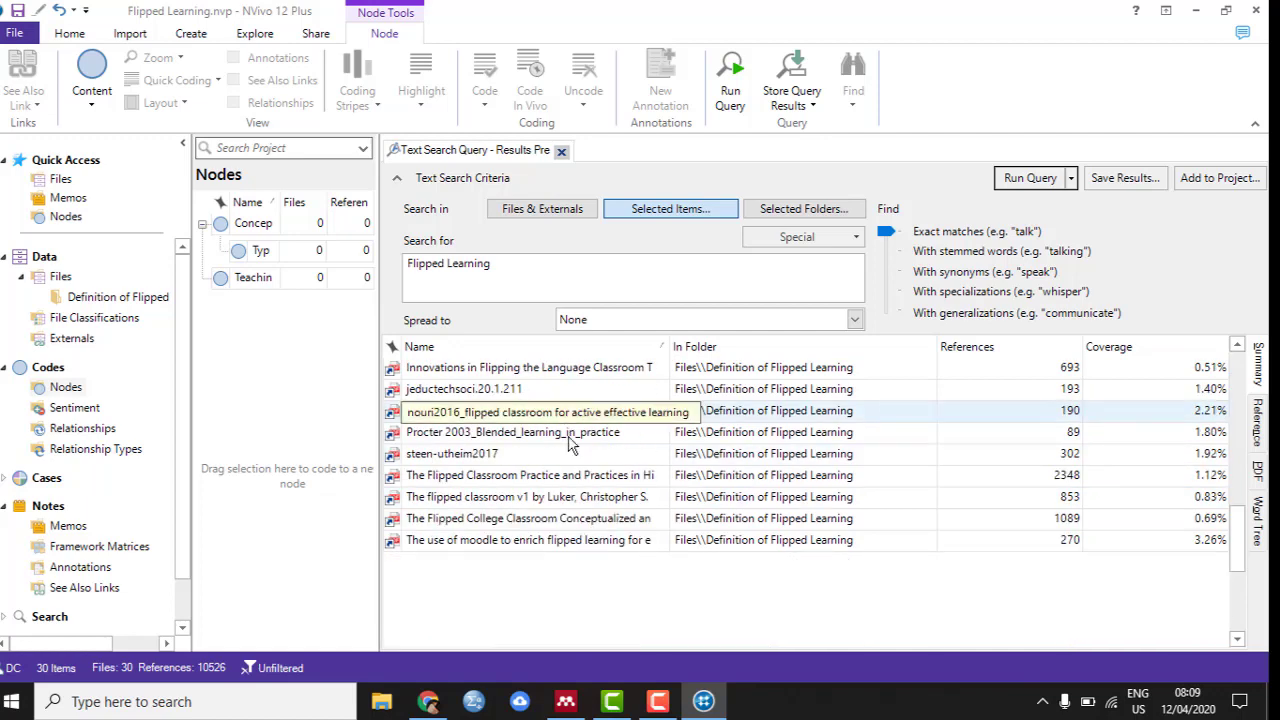
scroll(580, 425, "up", 6)
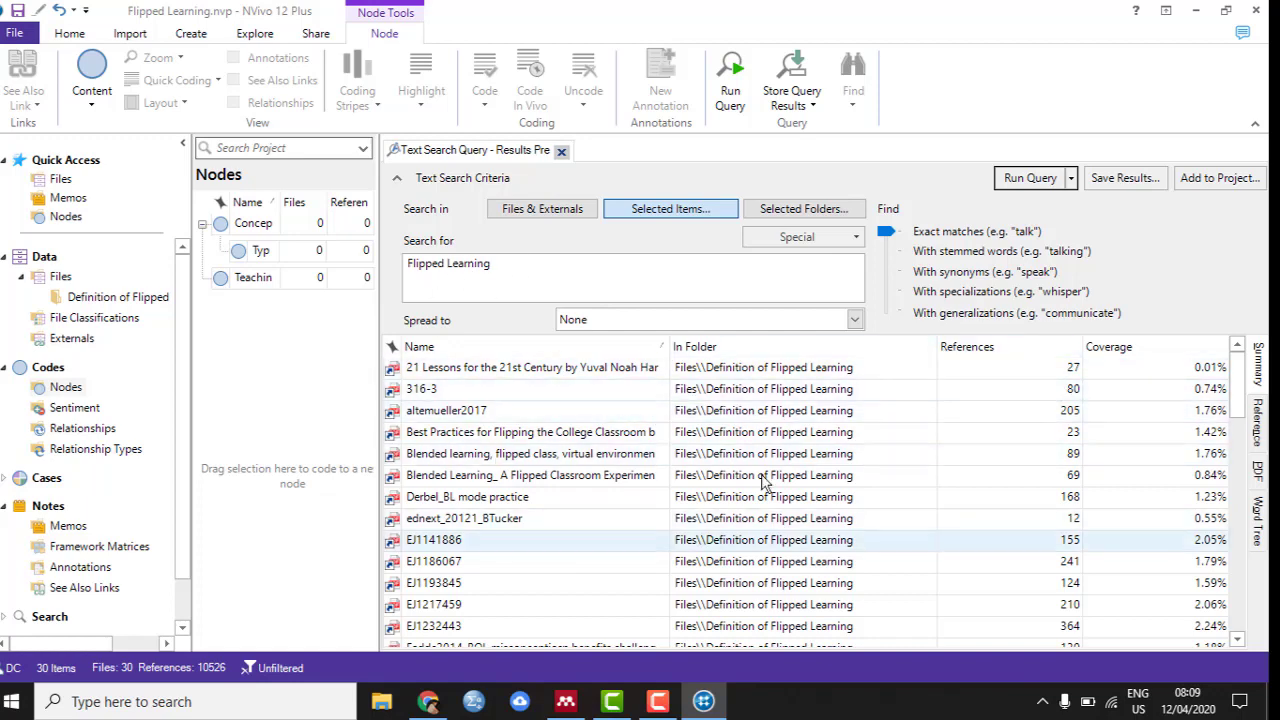
scroll(637, 474, "down", 2)
scroll(638, 475, "down", 4)
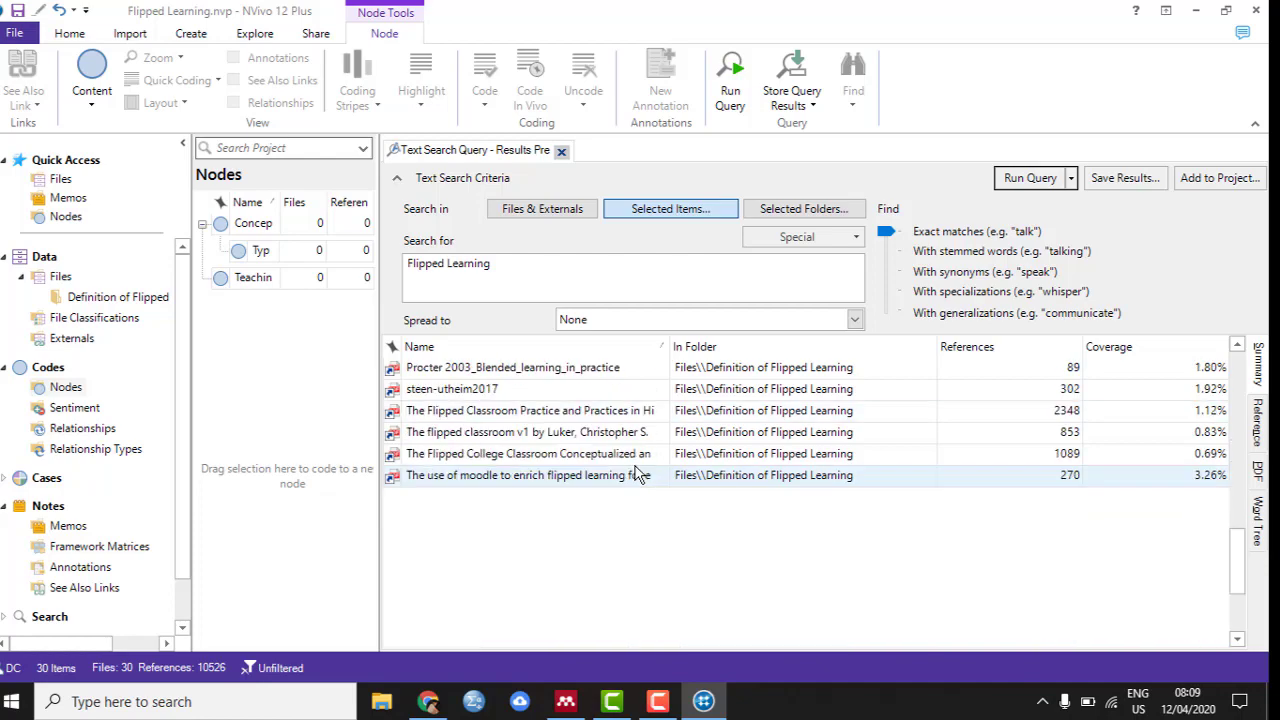
scroll(638, 475, "up", 8)
scroll(638, 475, "down", 4)
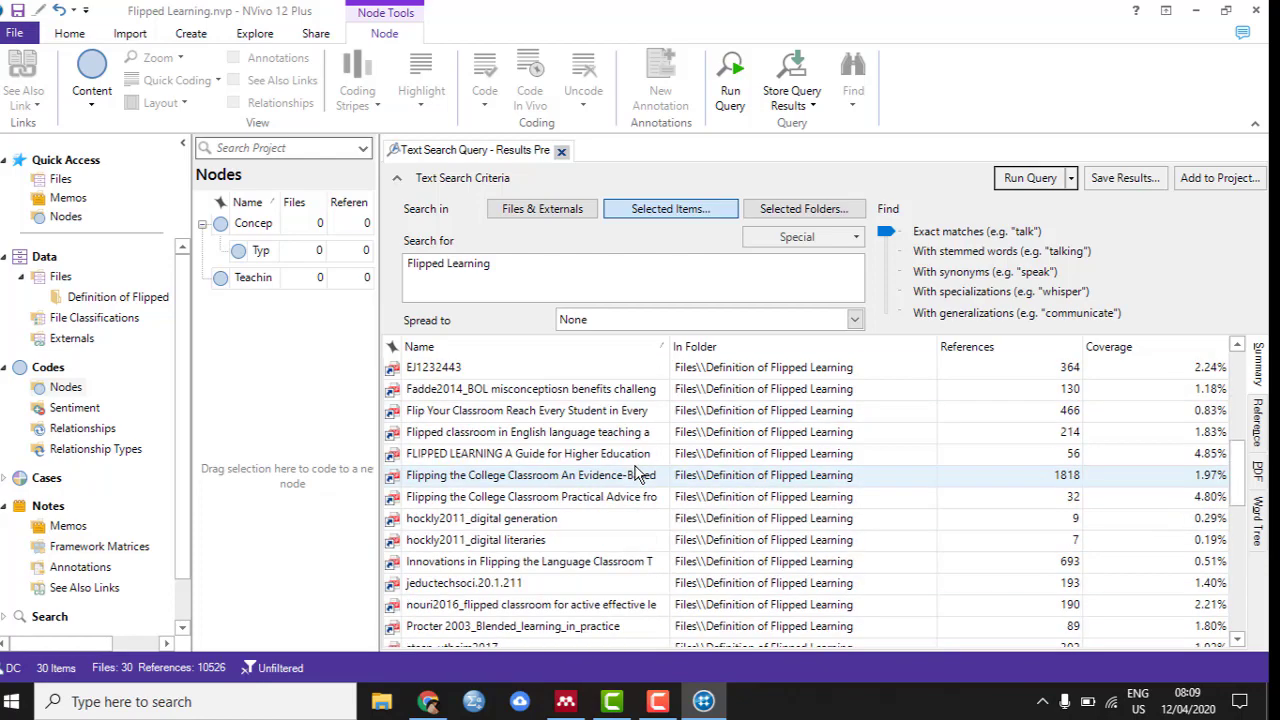
scroll(638, 475, "up", 3)
scroll(638, 475, "up", 1)
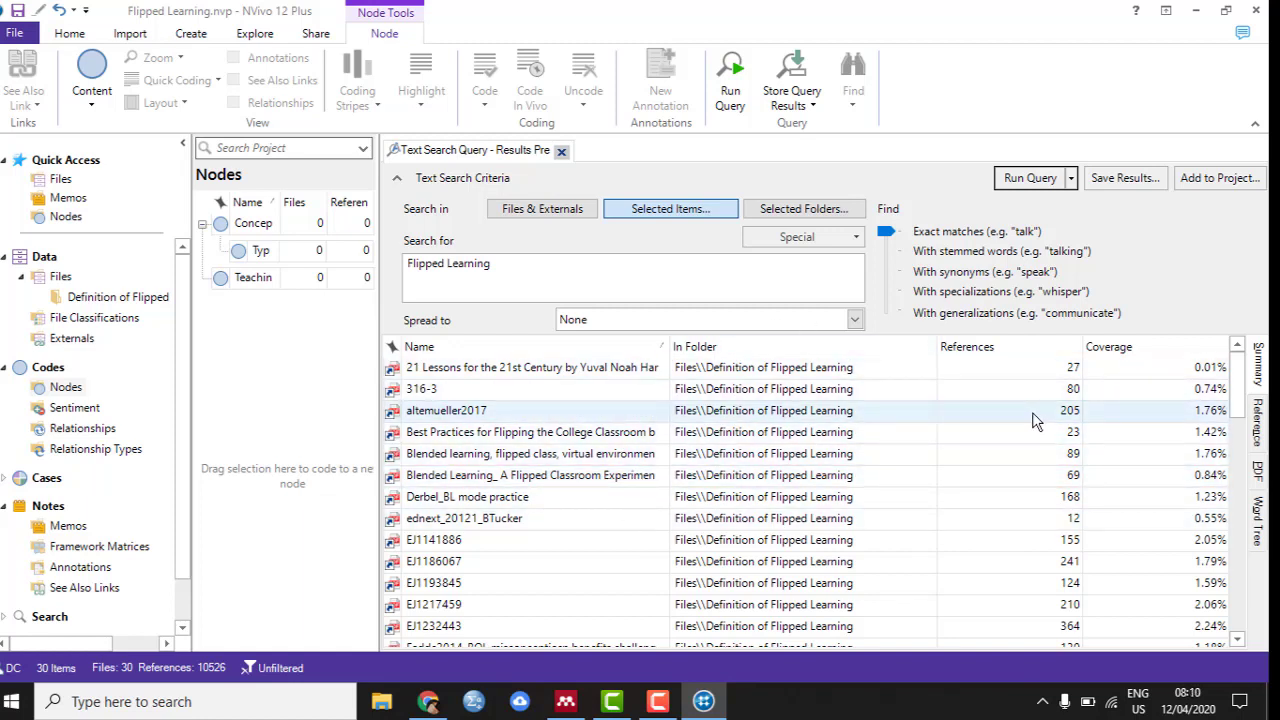
Open the altemueller2017 and Derbel_BL mode practice articles from the search results, returning to the results list after each.
key("Return")
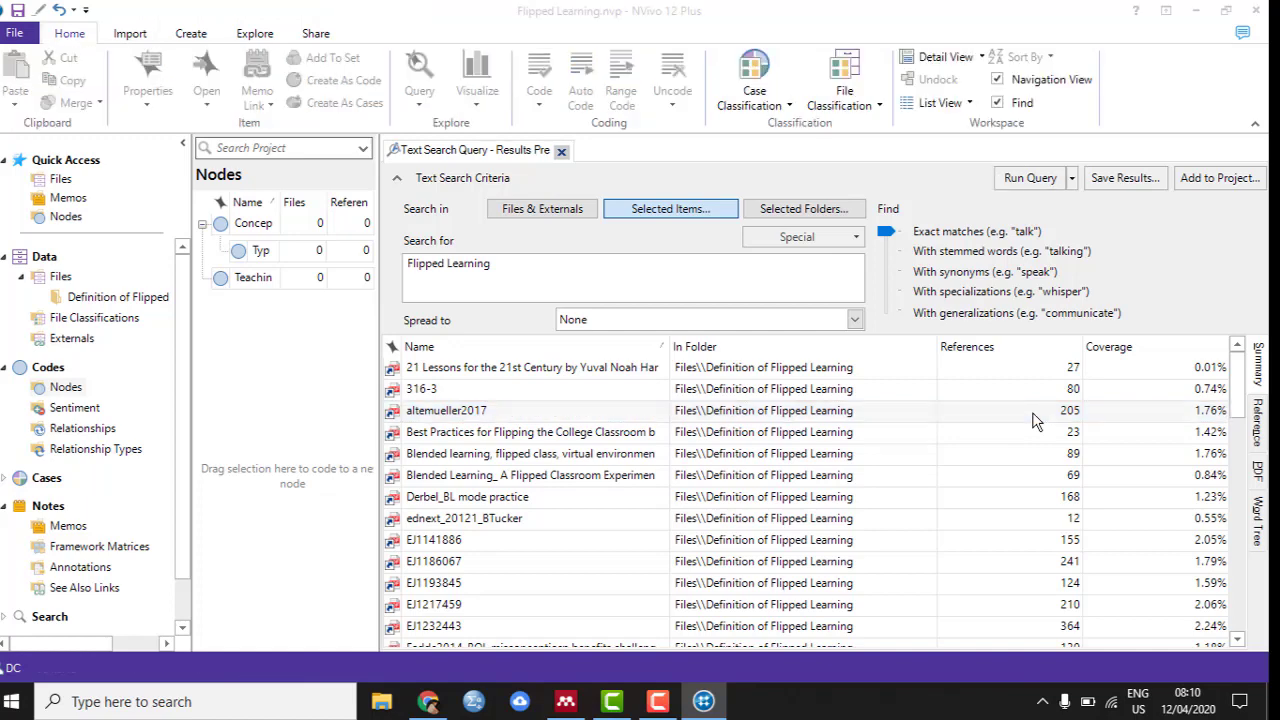
double_click(1034, 412)
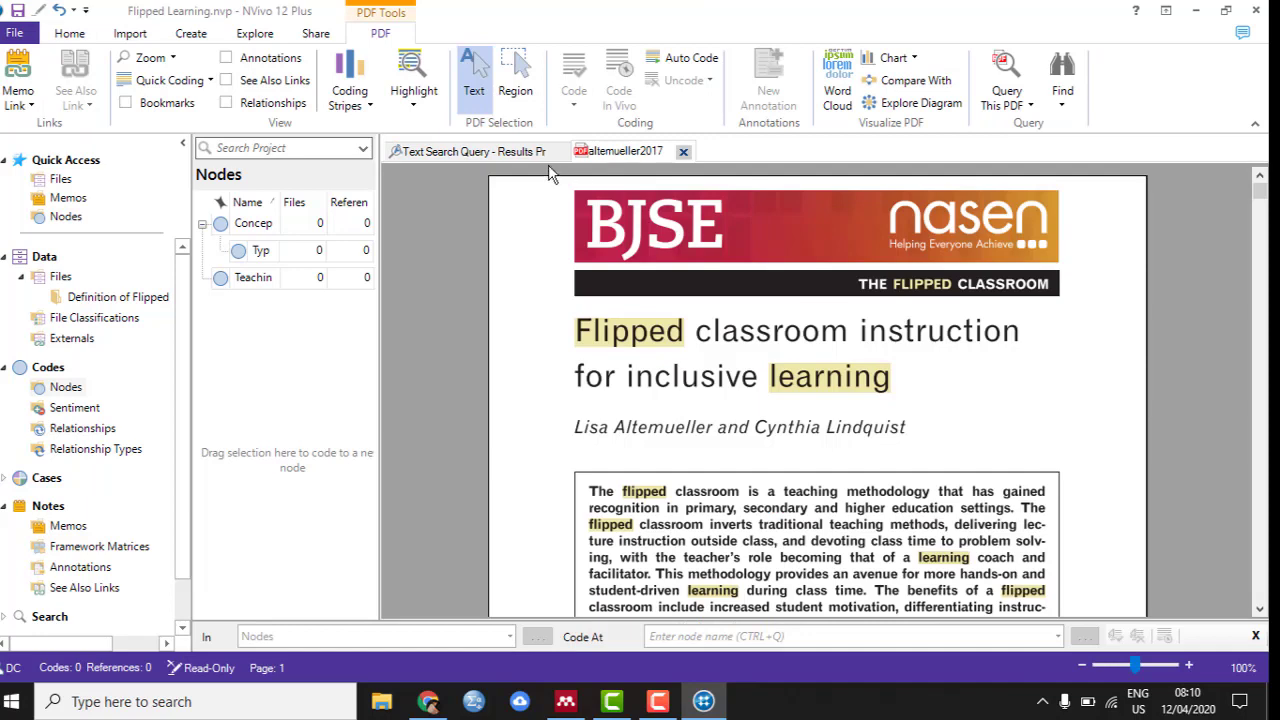
left_click(497, 158)
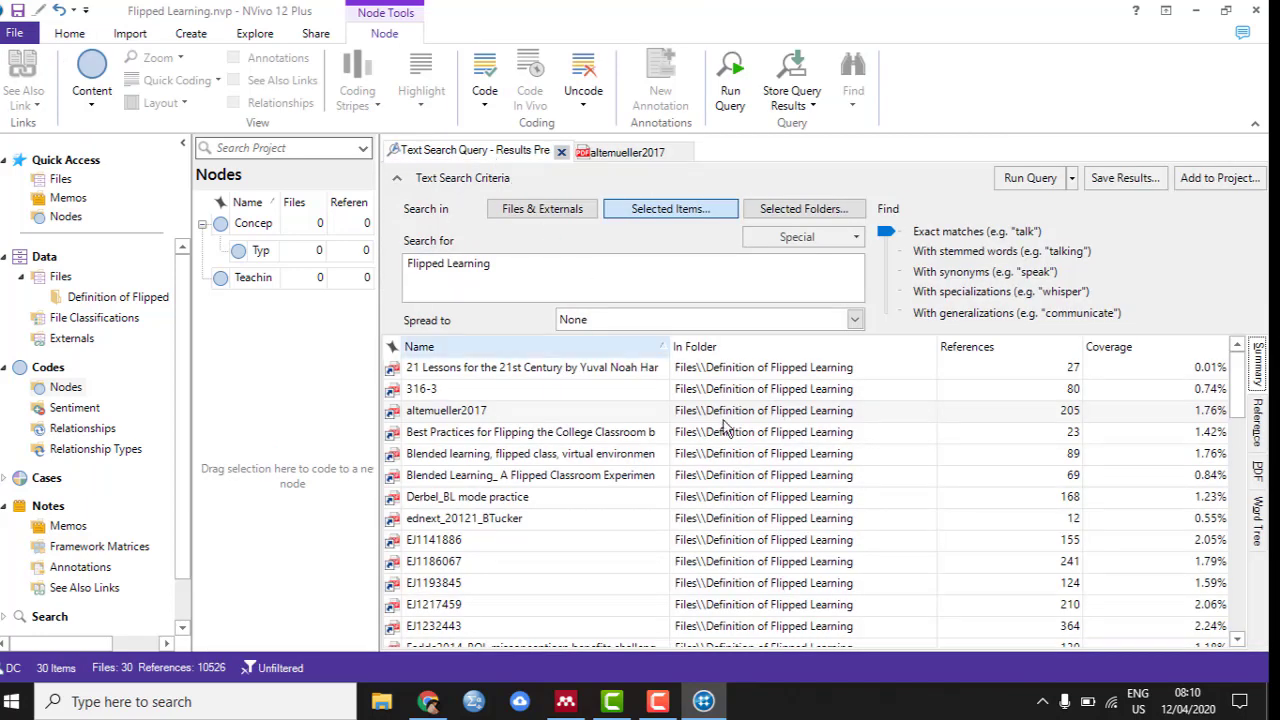
double_click(895, 500)
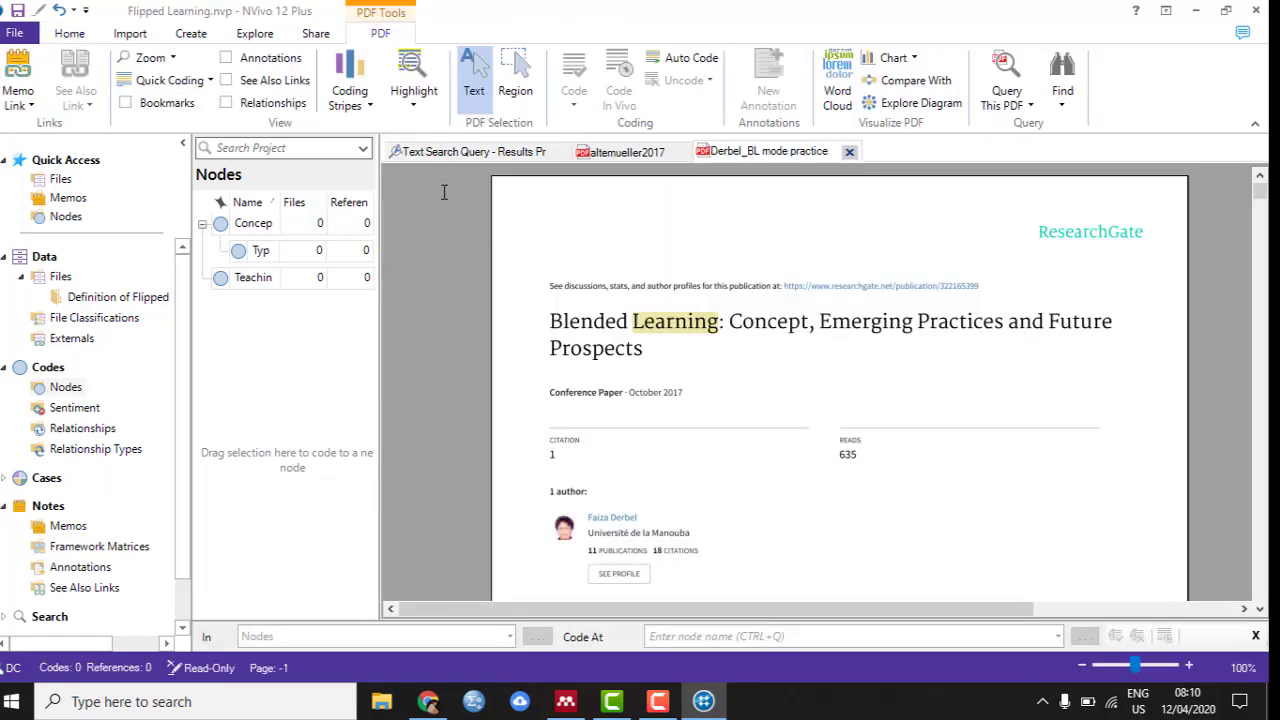
left_click(437, 155)
Open the Flip Your Classroom Reach Every Student article from the search results and return to the results list.
scroll(806, 443, "down", 3)
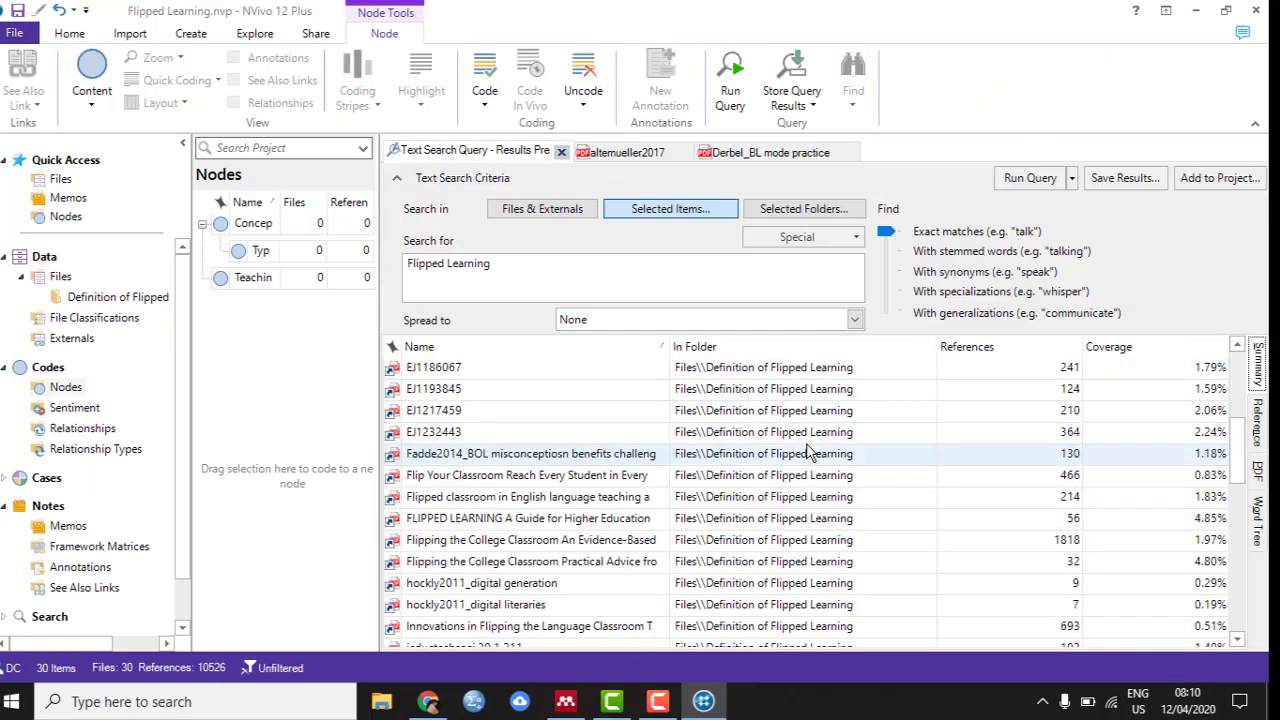
double_click(770, 480)
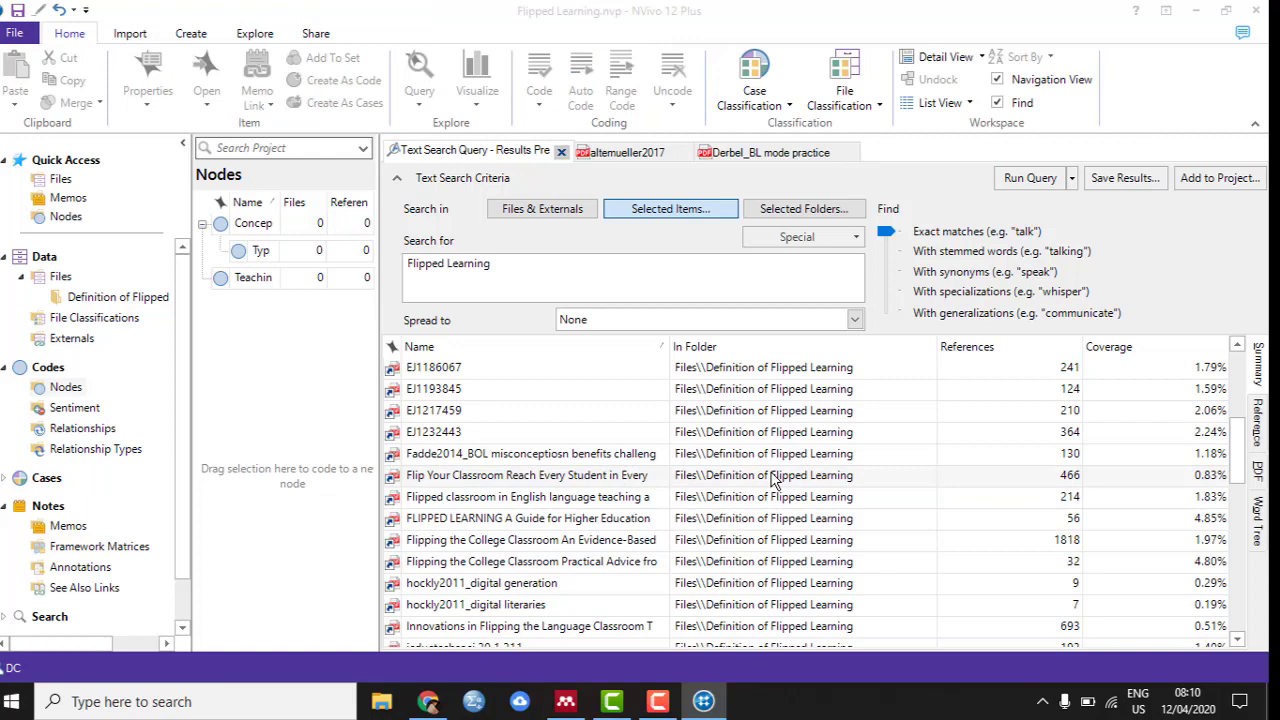
left_click(449, 155)
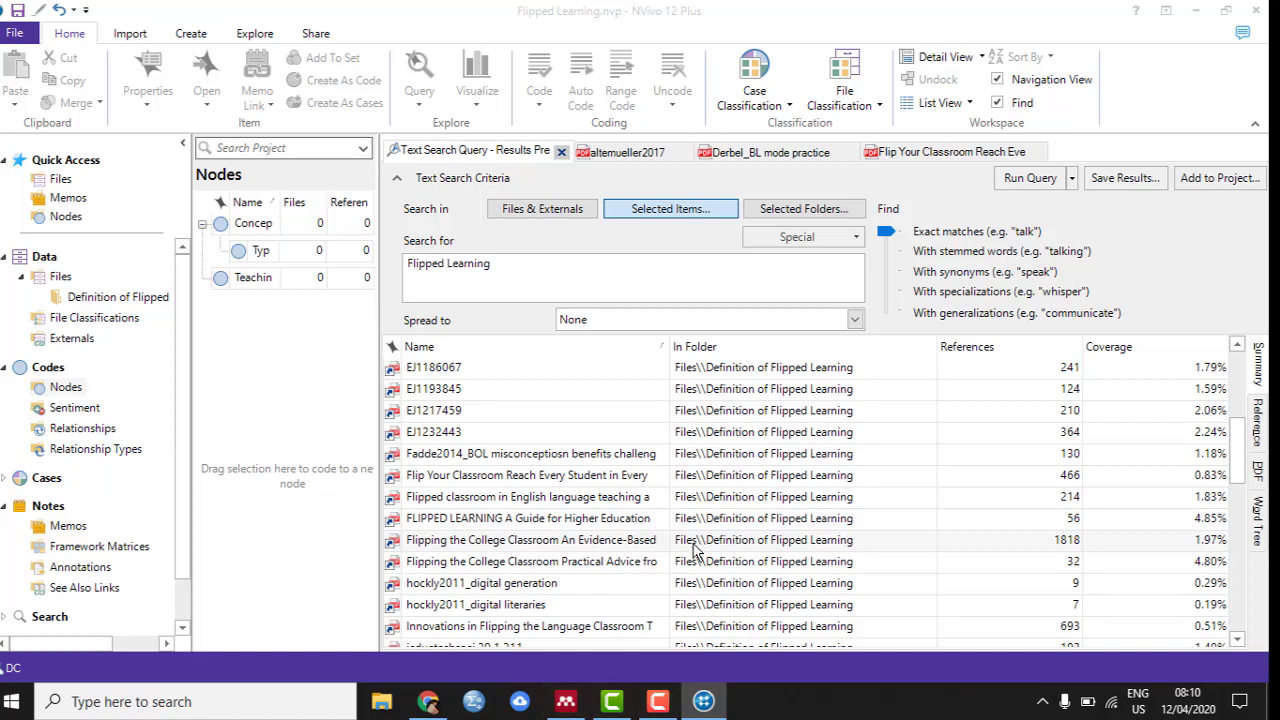
Open Flipping the College Classroom An Evidence-Based from the results and view its contents and front pages back to the cover.
double_click(676, 538)
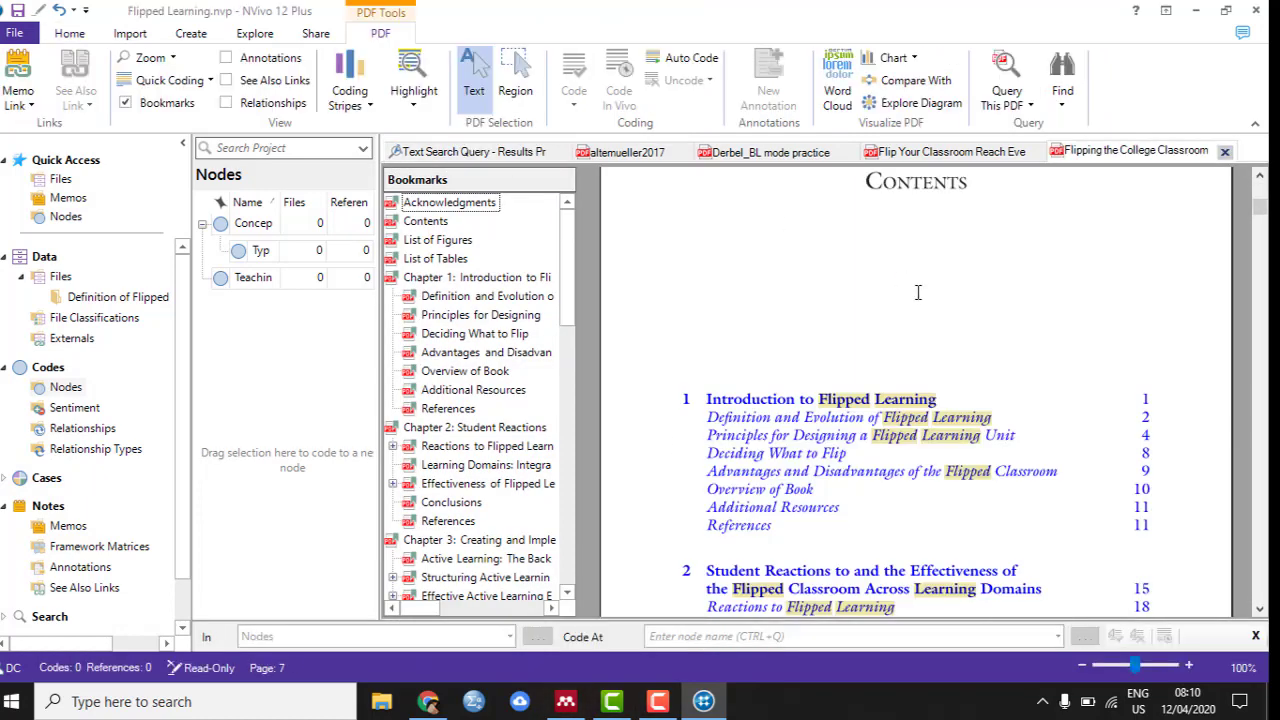
scroll(917, 317, "up", 10)
scroll(917, 317, "up", 6)
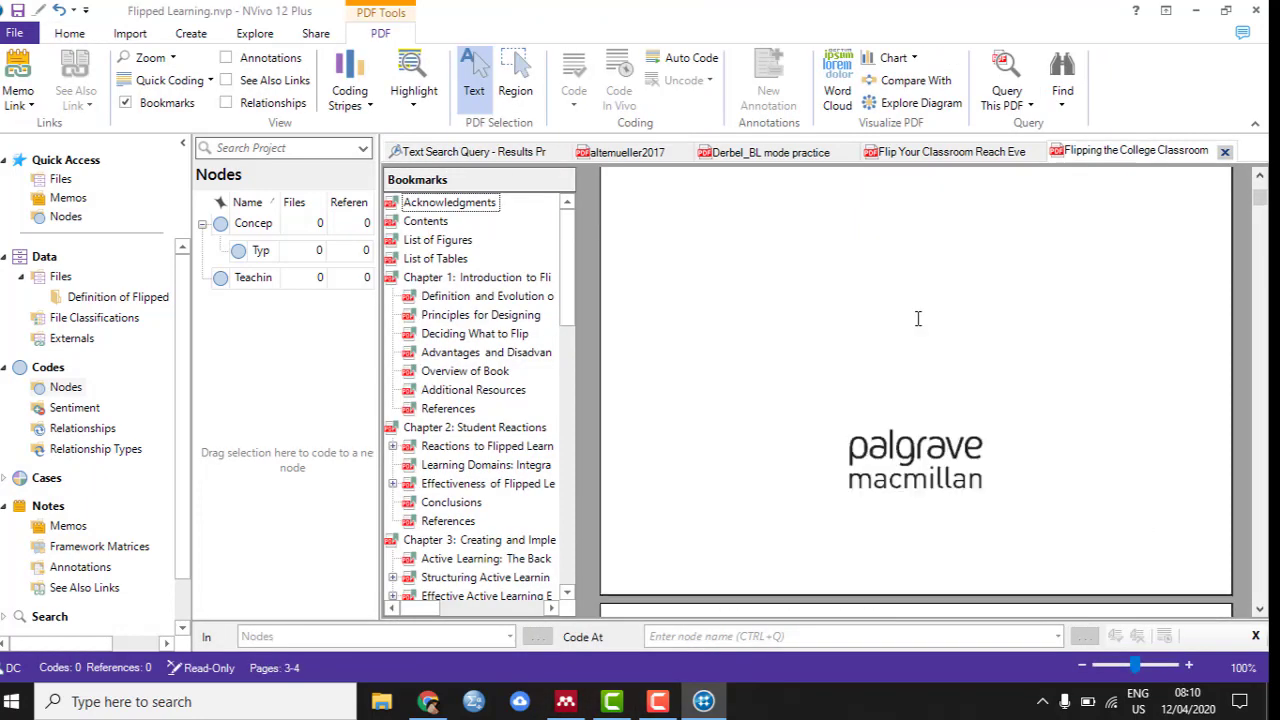
scroll(917, 317, "up", 8)
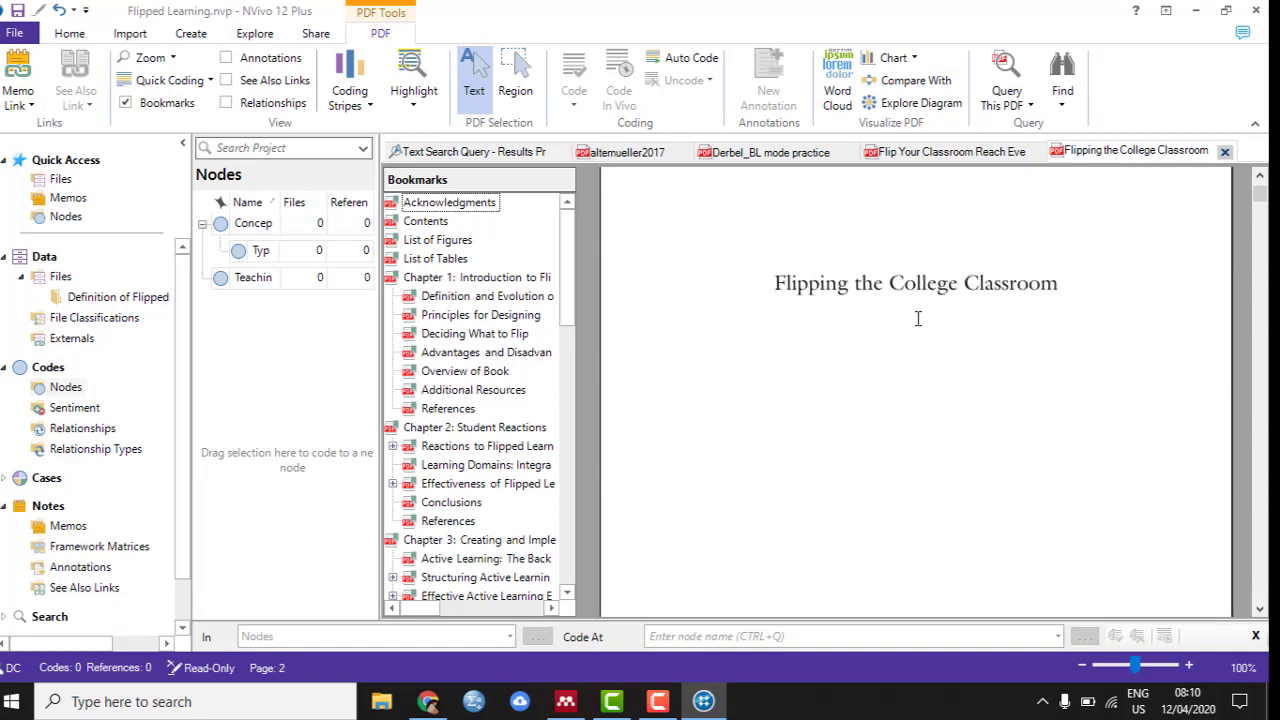
scroll(909, 398, "up", 5)
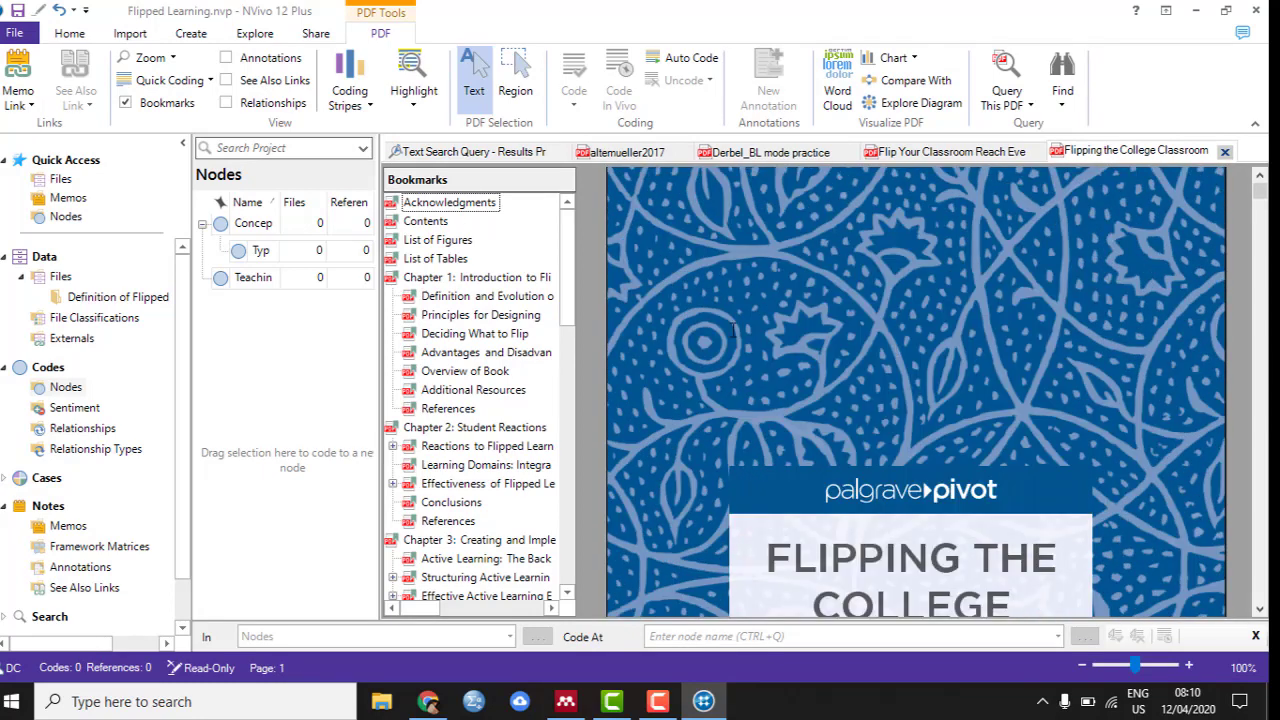
Code the first two sentences of the altemueller2017 abstract, from "The flipped classroom" to "facilitator", to the Concept of Flipped Learning node.
left_click(645, 158)
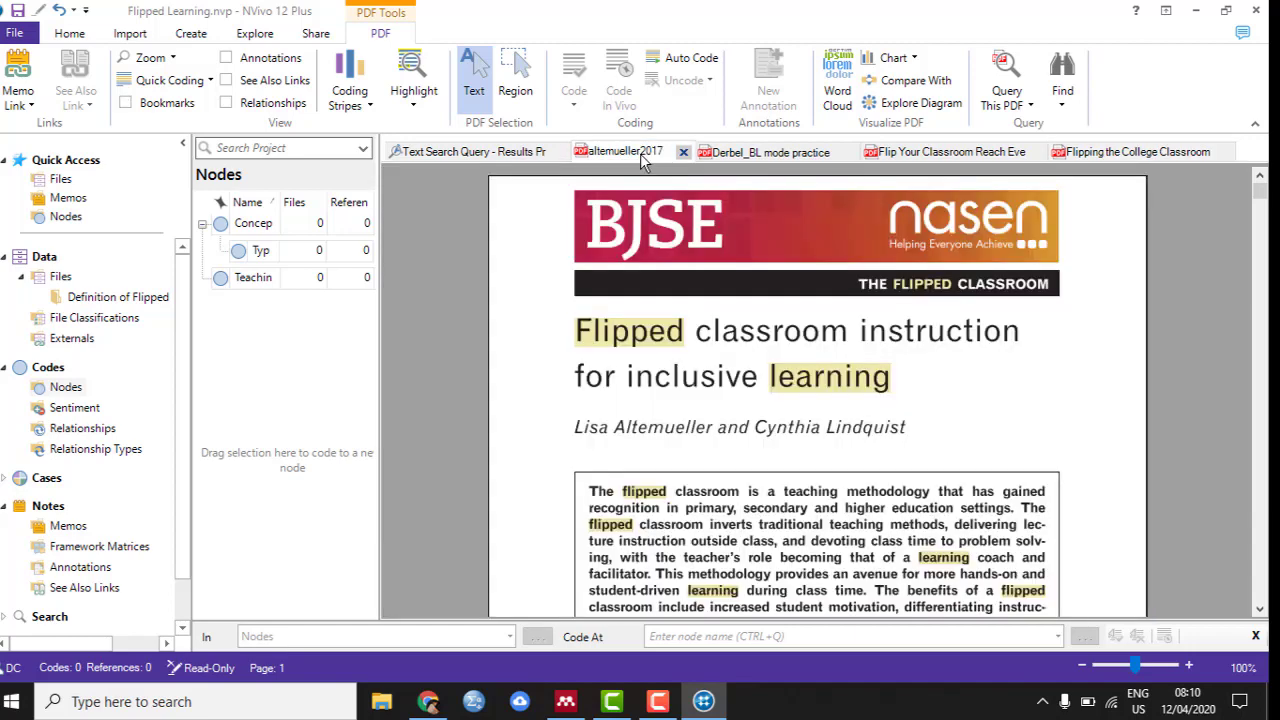
scroll(759, 420, "down", 2)
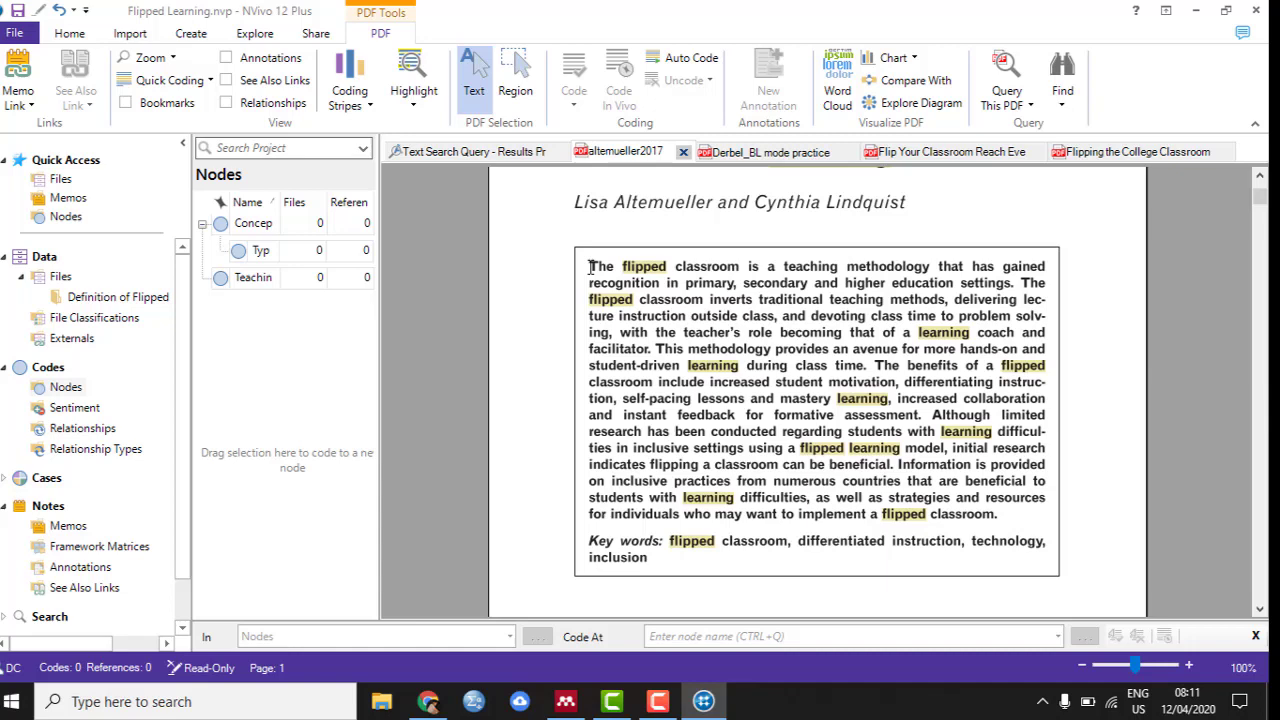
mouse_move(590, 267)
left_mouse_down()
mouse_move(622, 270)
mouse_move(660, 300)
mouse_move(722, 288)
mouse_move(781, 316)
mouse_move(672, 318)
mouse_move(656, 350)
left_mouse_up()
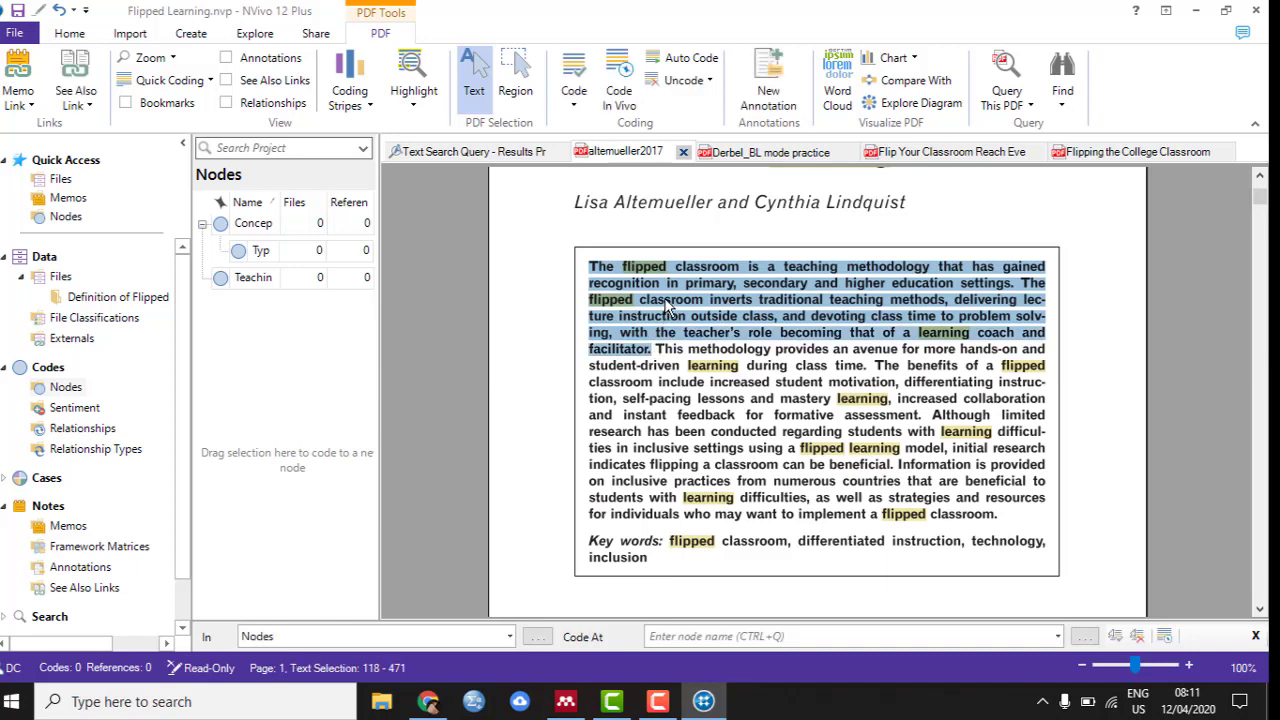
right_click(667, 306)
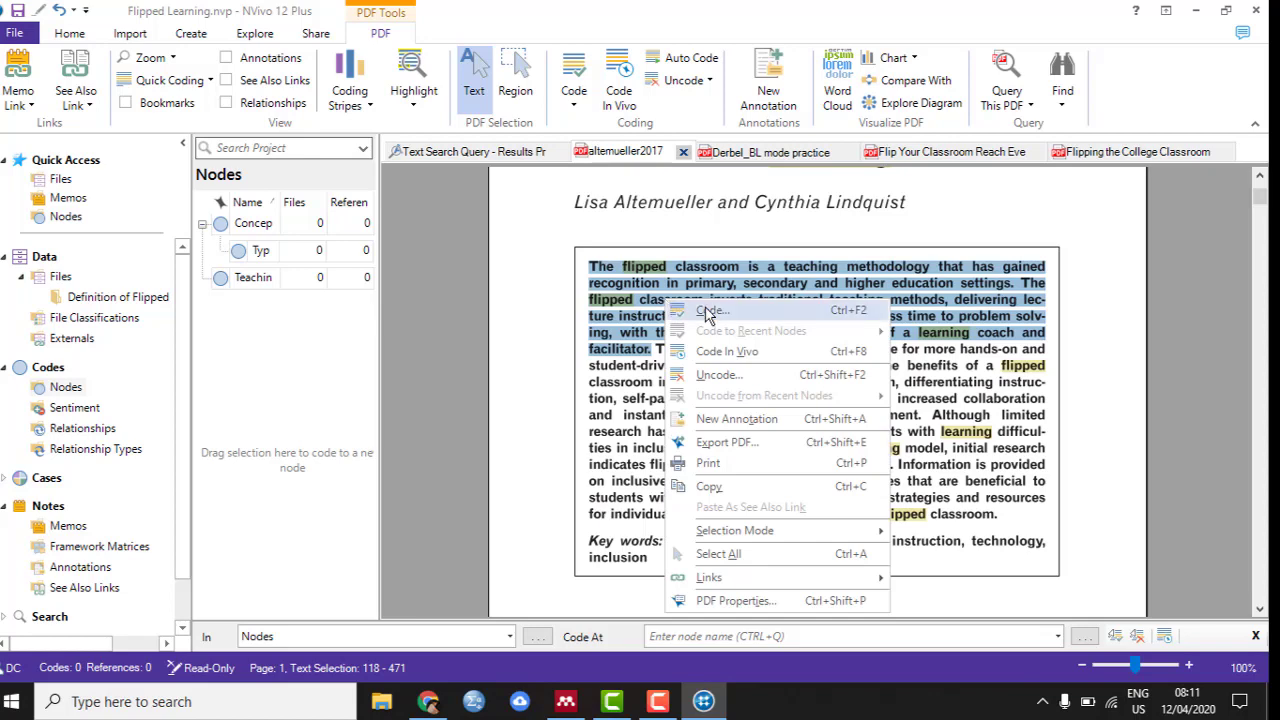
left_click(709, 312)
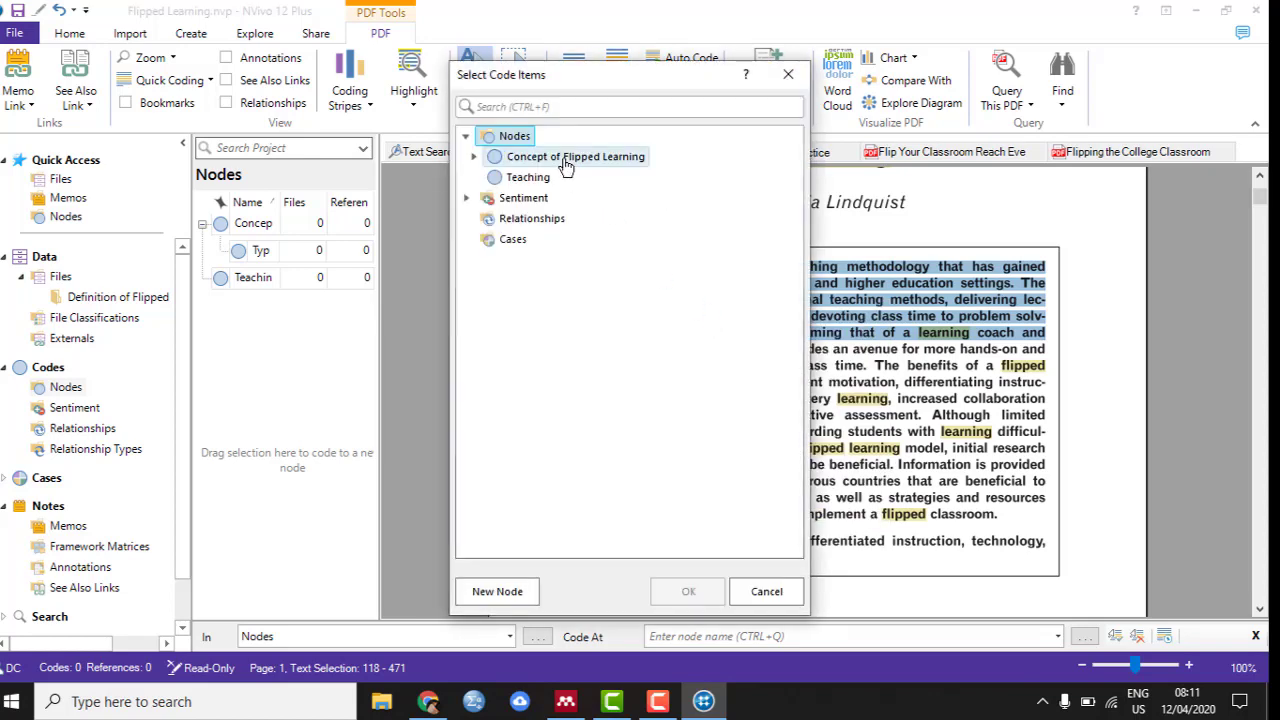
left_click(473, 156)
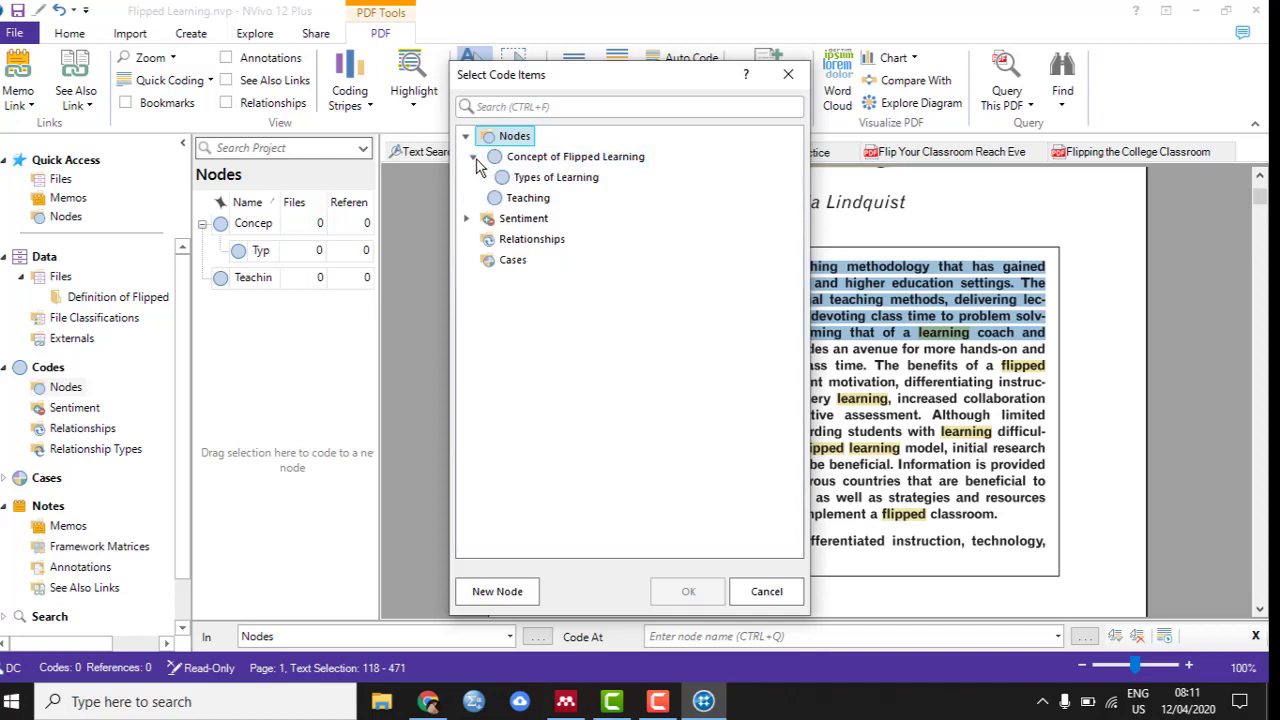
left_click(620, 160)
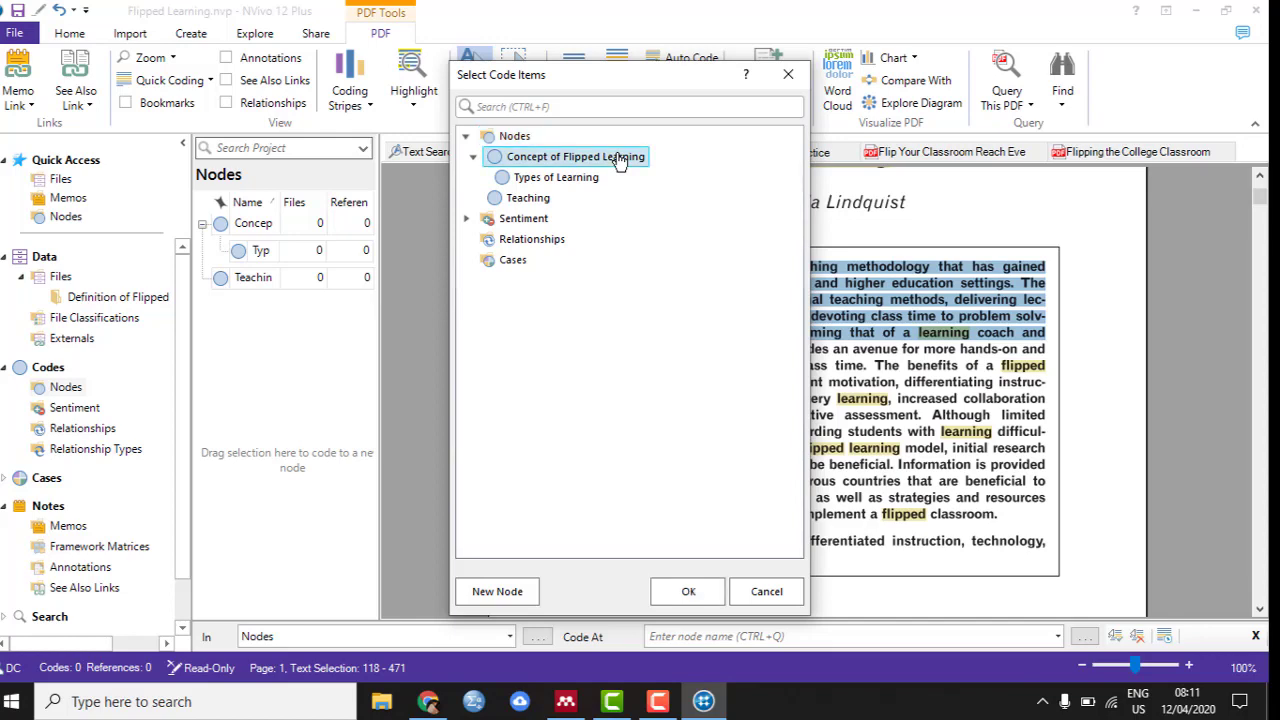
left_click(703, 591)
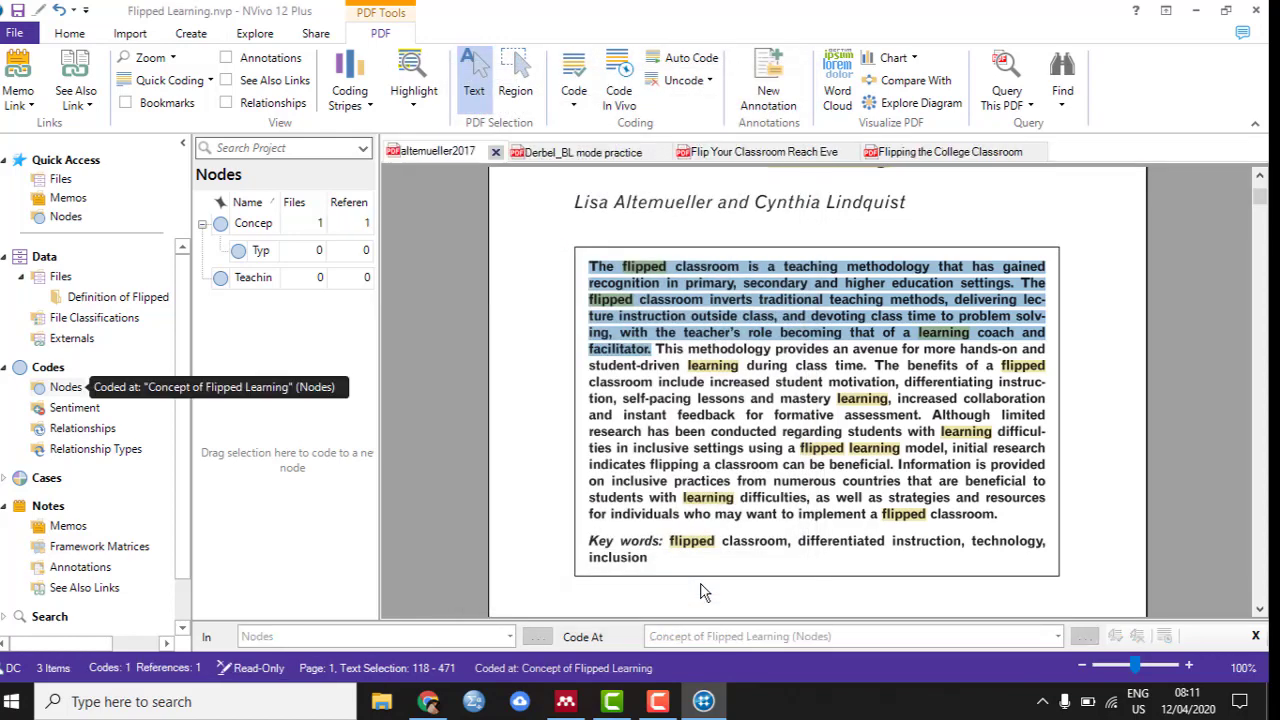
left_click(703, 277)
left_click_drag(703, 277, 384, 269)
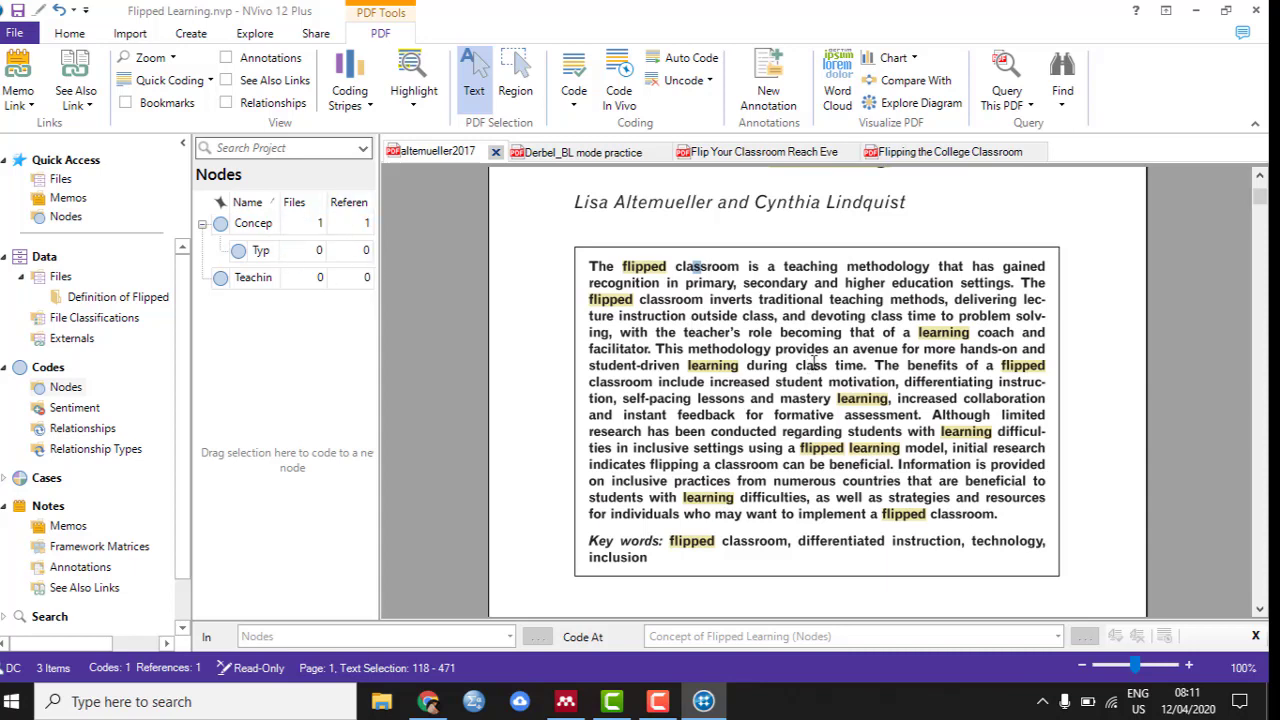
Select the page 3 passage from "the teacher can intentionally plan" to "tiered activities in the flipped classroom" and bring up its coding options.
scroll(813, 363, "down", 5)
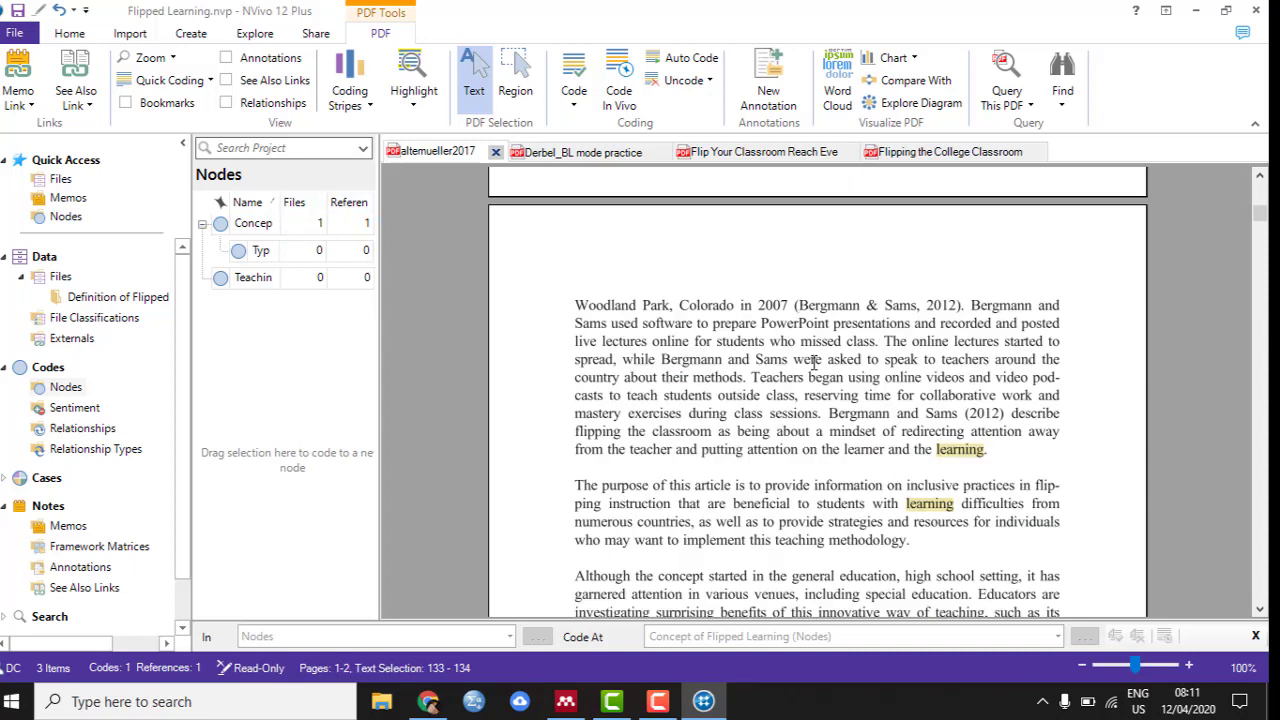
scroll(813, 363, "down", 5)
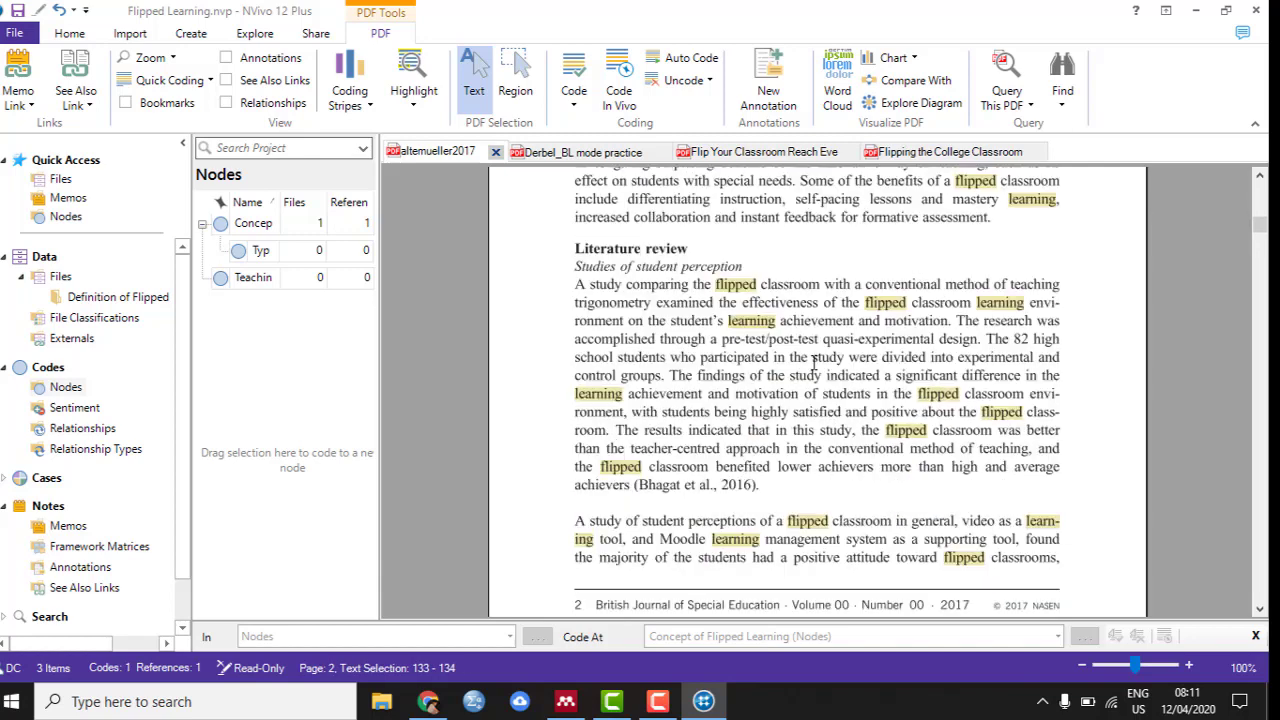
scroll(813, 363, "down", 5)
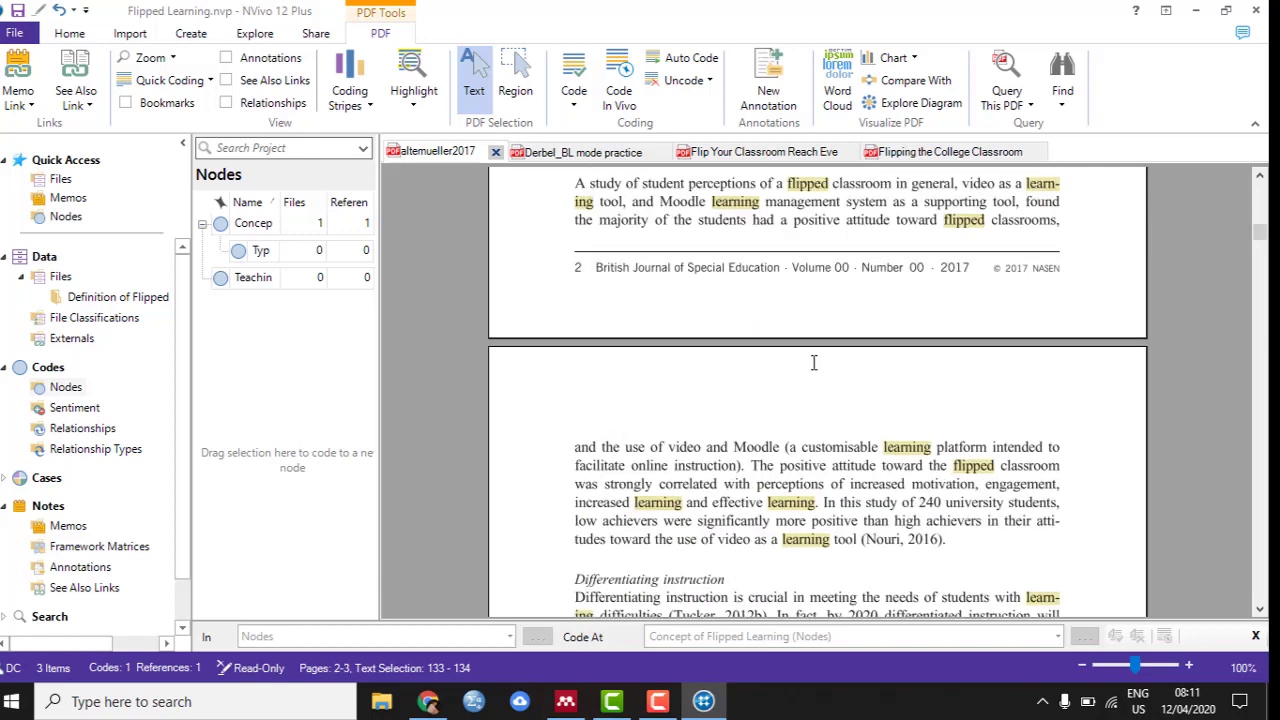
scroll(813, 363, "down", 5)
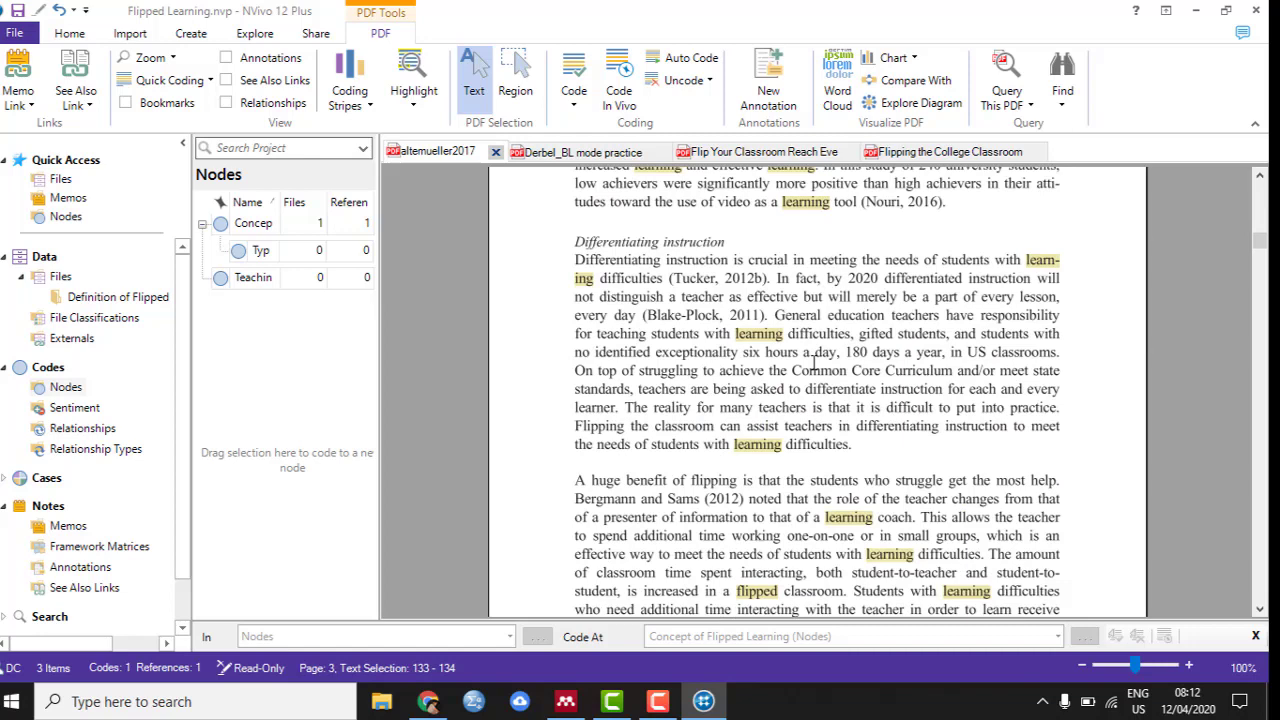
scroll(813, 363, "down", 5)
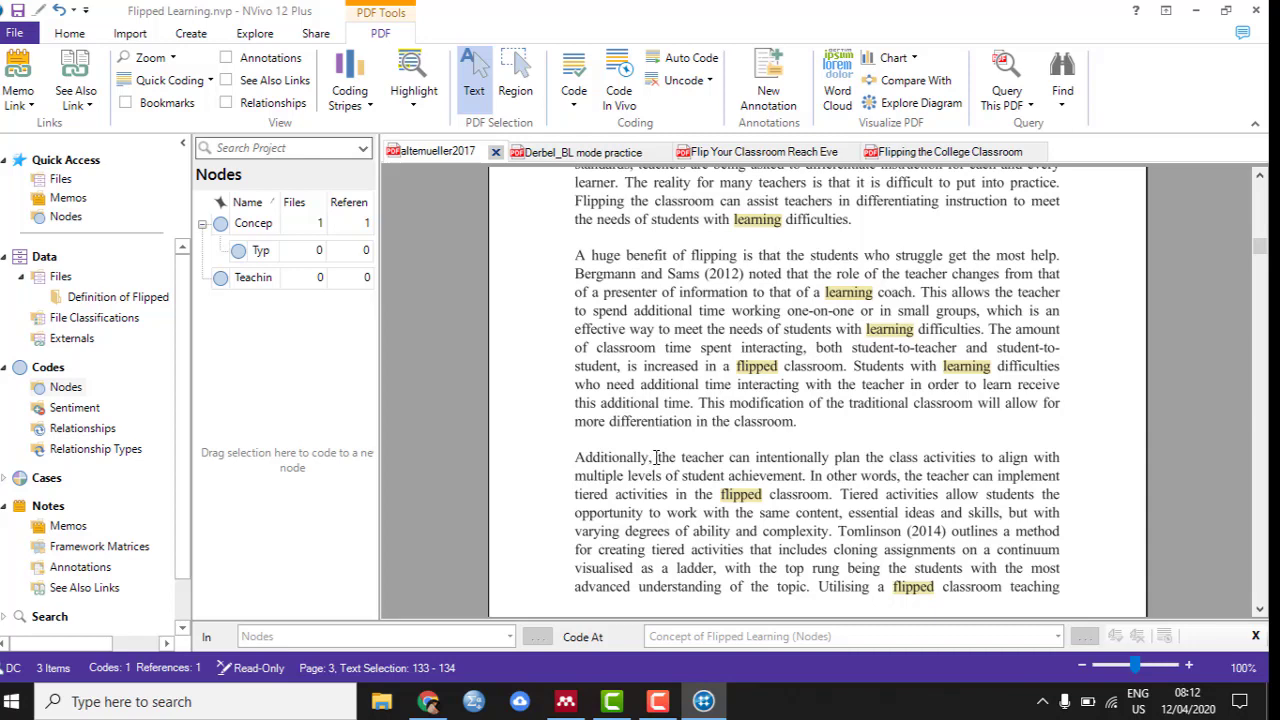
left_click_drag(656, 457, 836, 494)
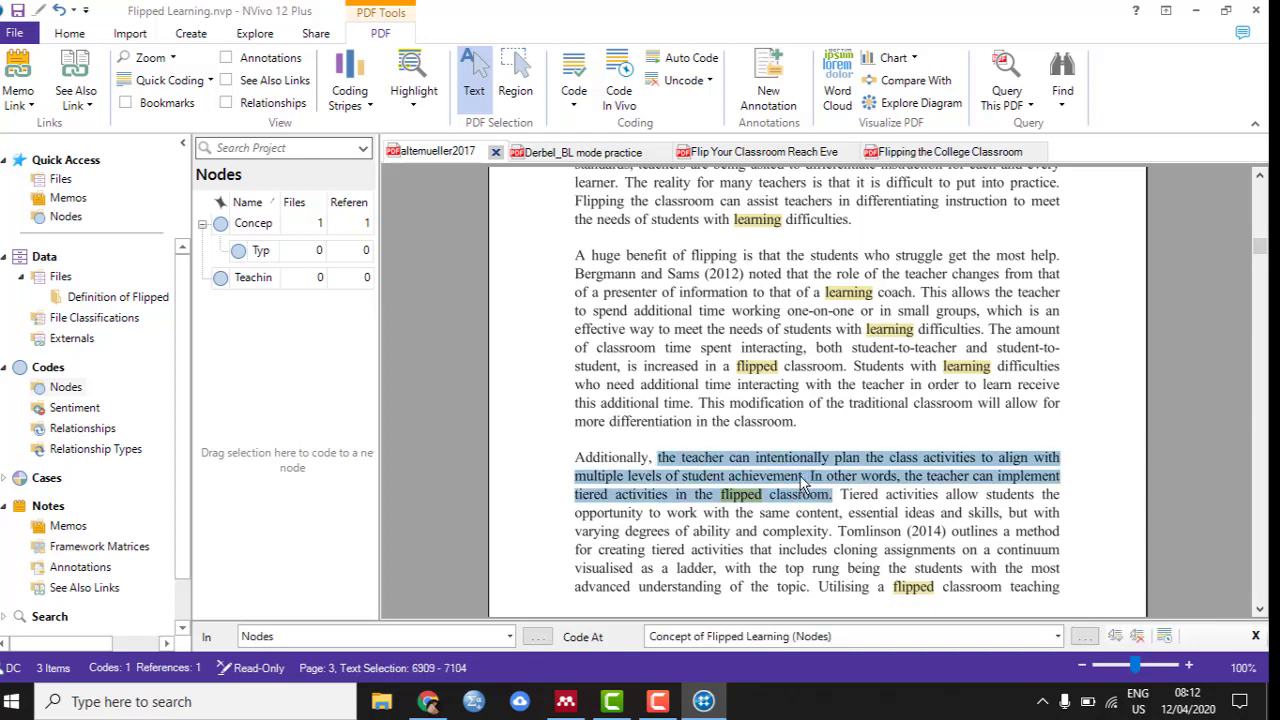
right_click(801, 484)
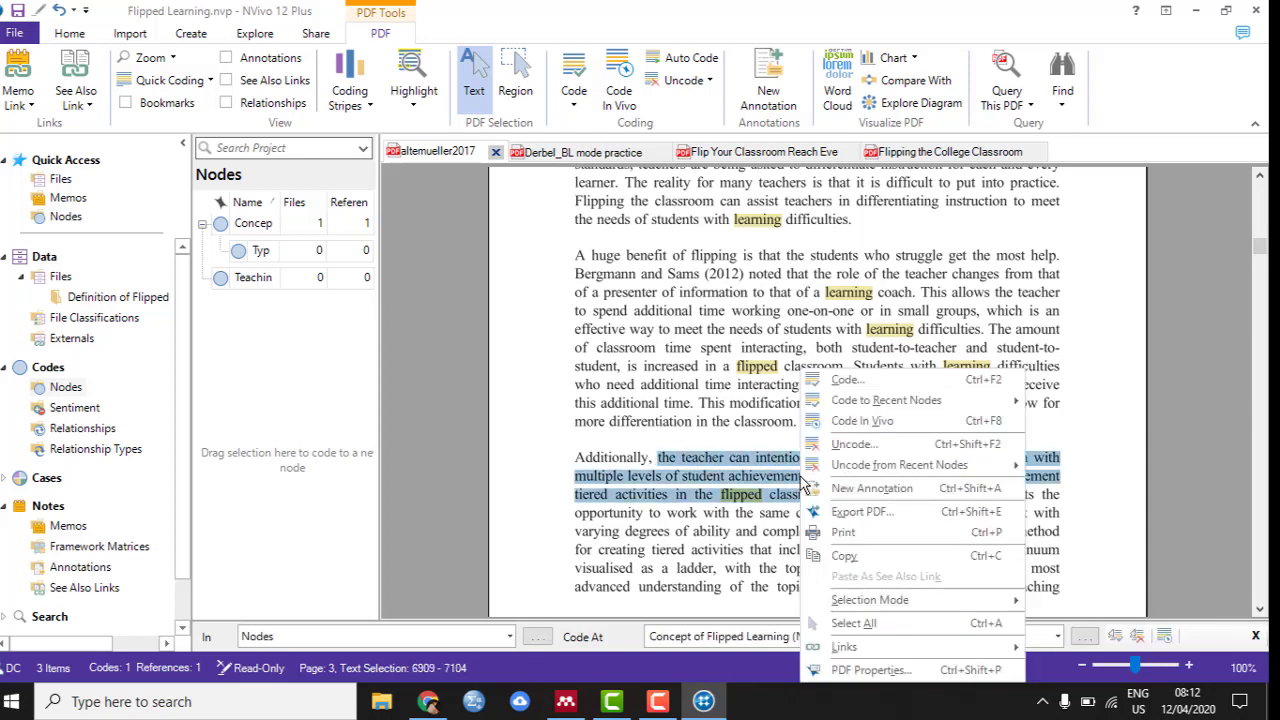